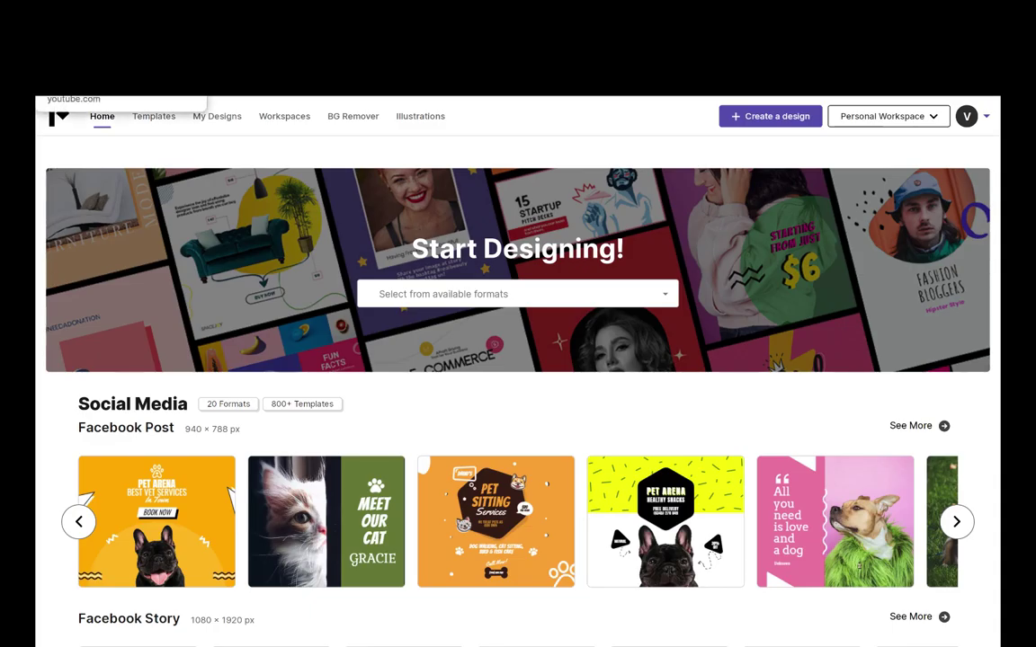
Open the Youtube Channel Art templates and start a design from the pink "Learn English in 1 Month" template.
key(ctrl+Tab)
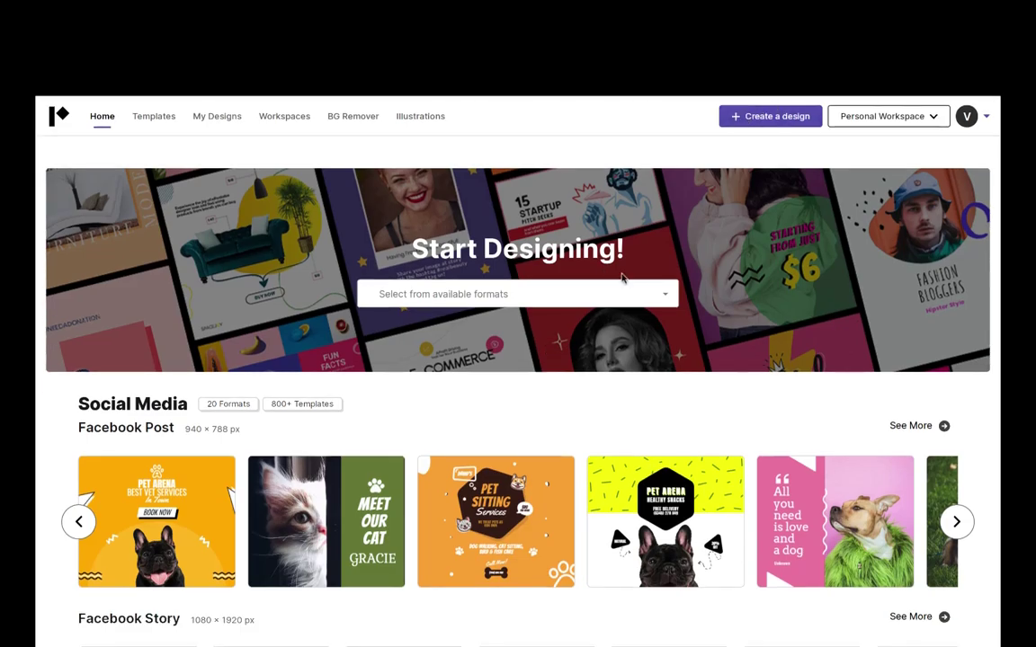
click(624, 293)
scroll(587, 377, down, 5)
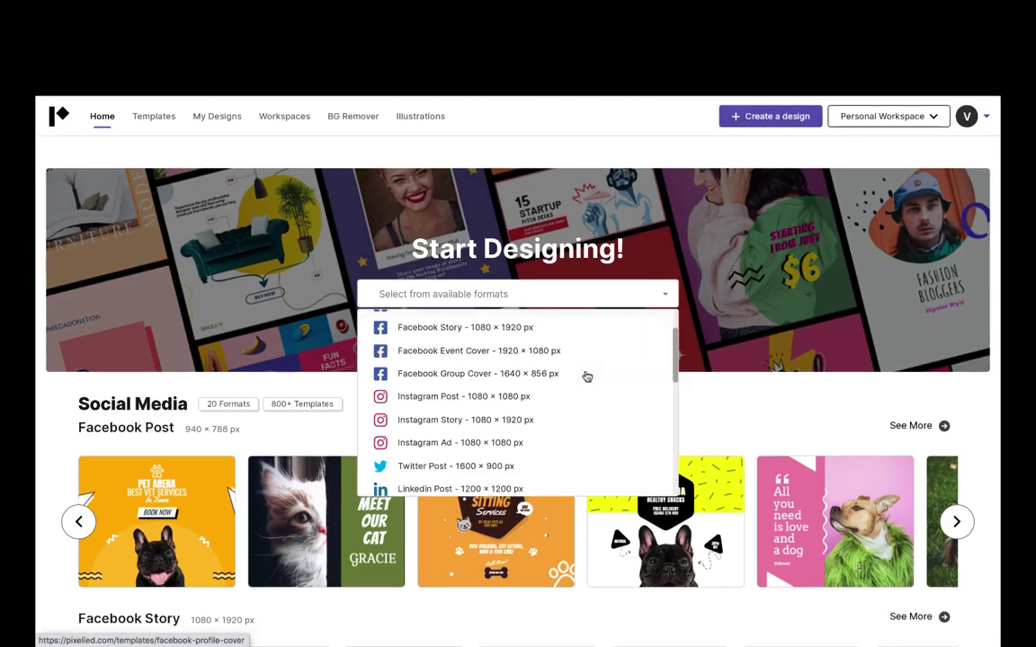
click(536, 390)
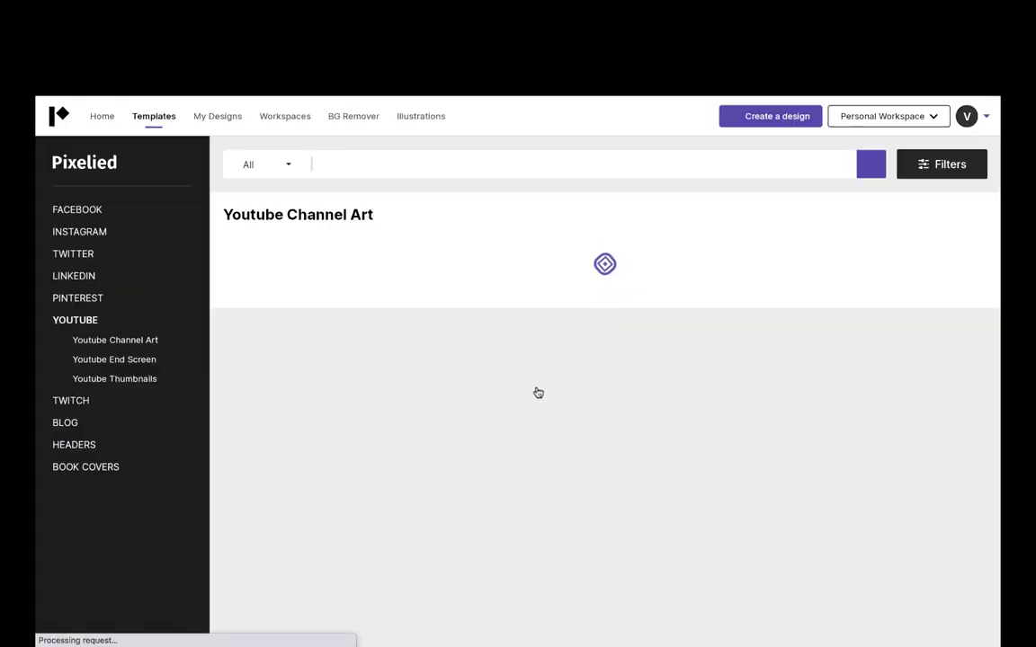
scroll(620, 529, down, 10)
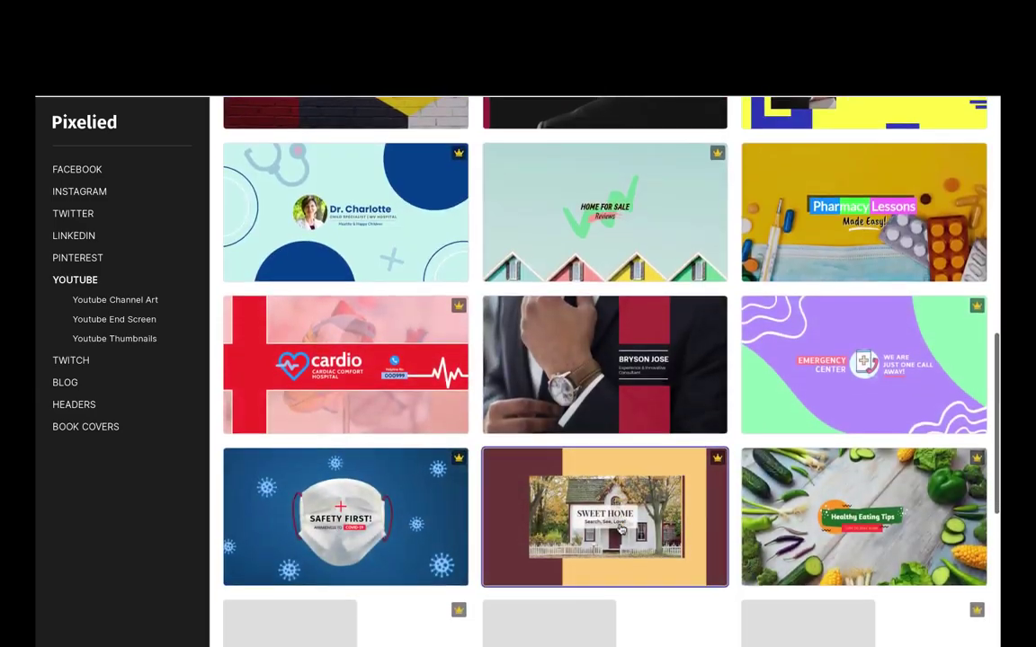
scroll(621, 529, up, 10)
click(392, 321)
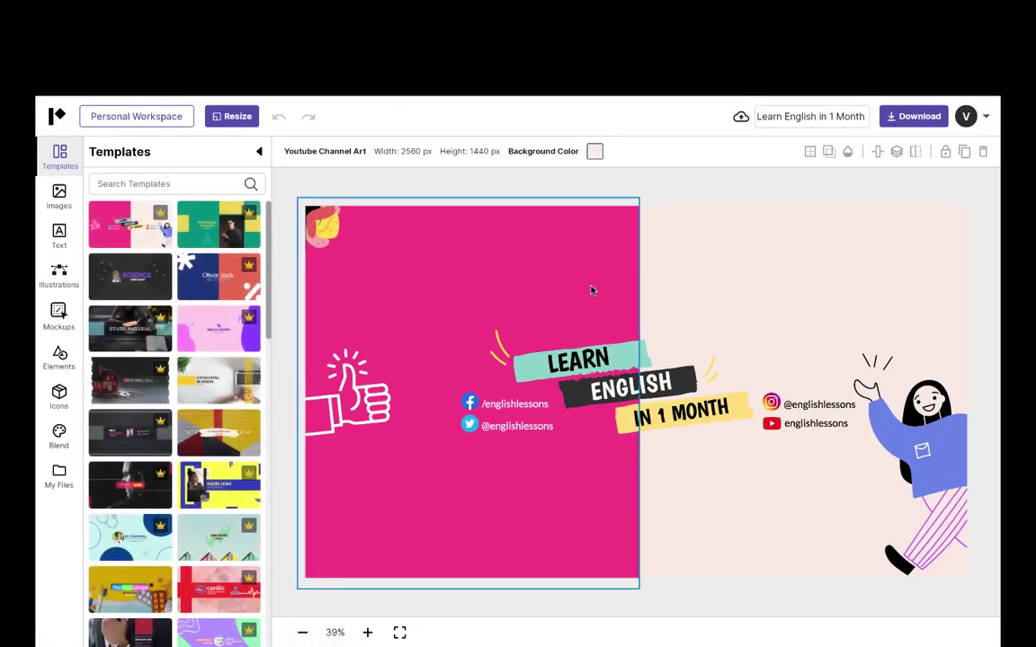
Try deleting the pink rectangle and the pieces of the corner illustration, and reload the "Learn English in 1 Month" template.
click(591, 289)
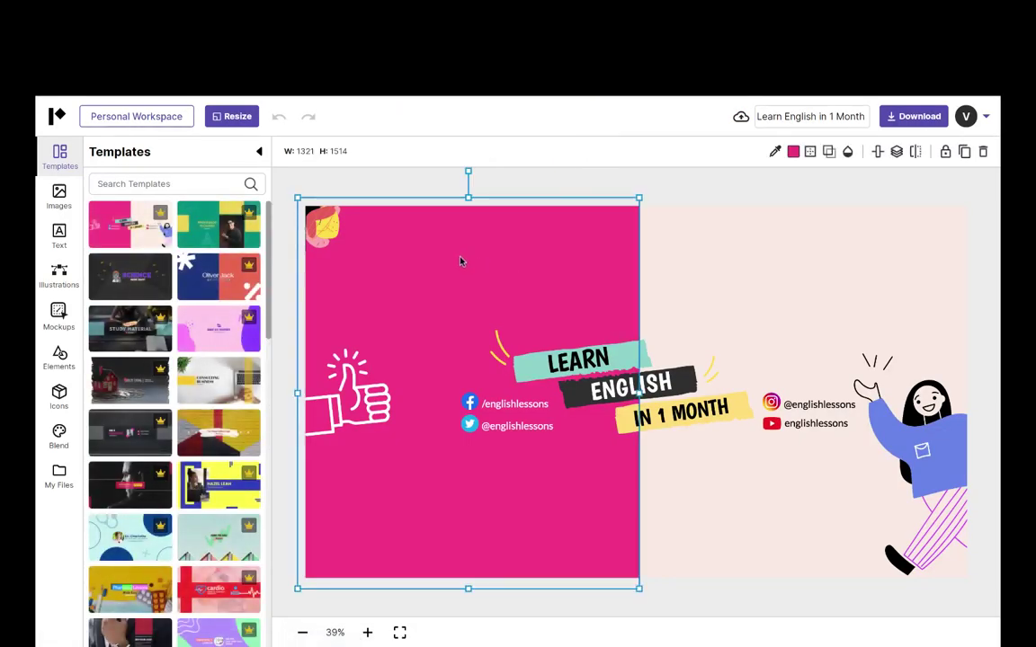
click(331, 236)
key(Delete)
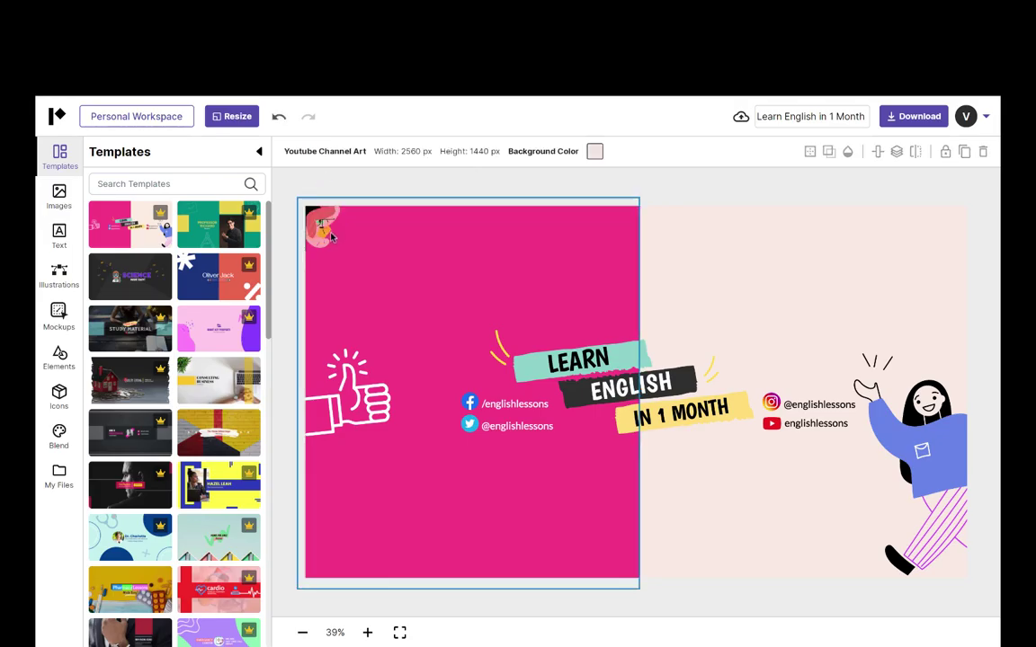
click(331, 236)
key(Delete)
click(324, 227)
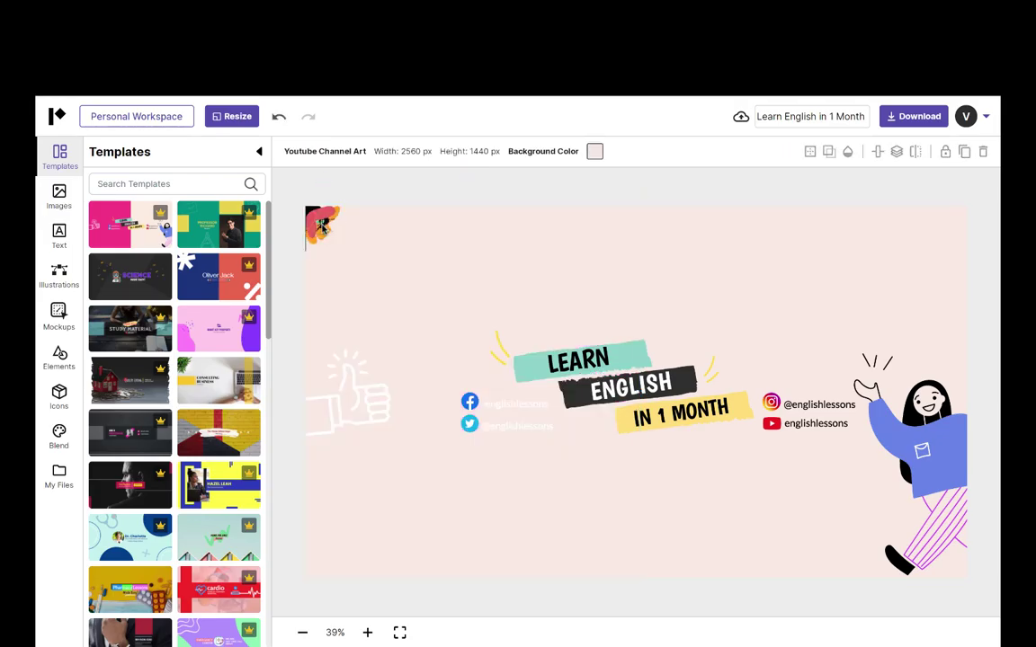
click(326, 236)
key(Delete)
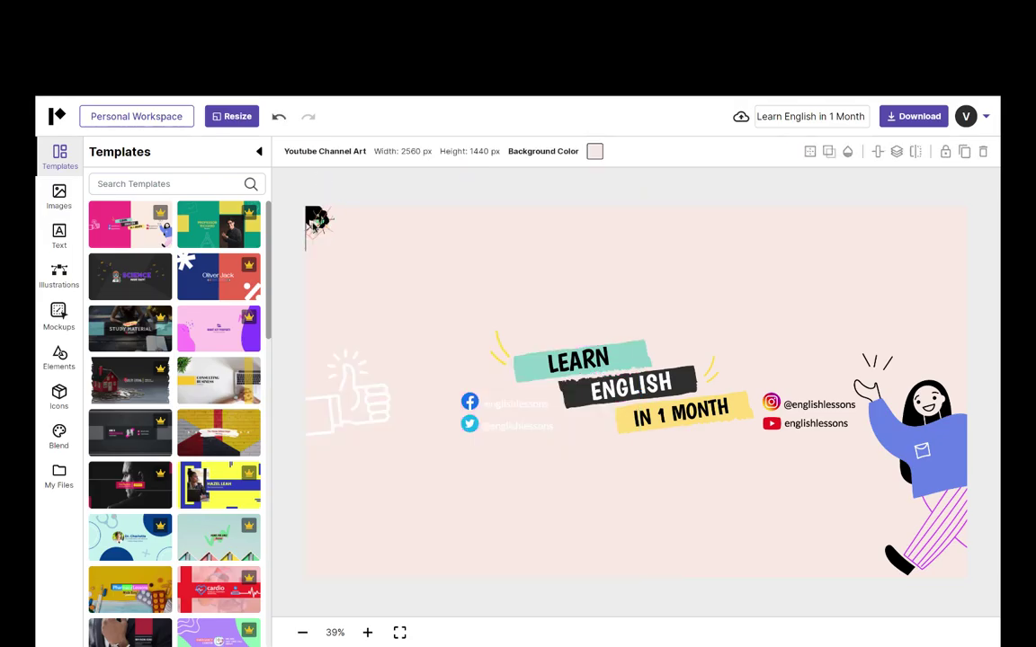
click(317, 220)
key(Delete)
click(320, 225)
key(Delete)
click(312, 215)
key(Delete)
click(314, 219)
key(Delete)
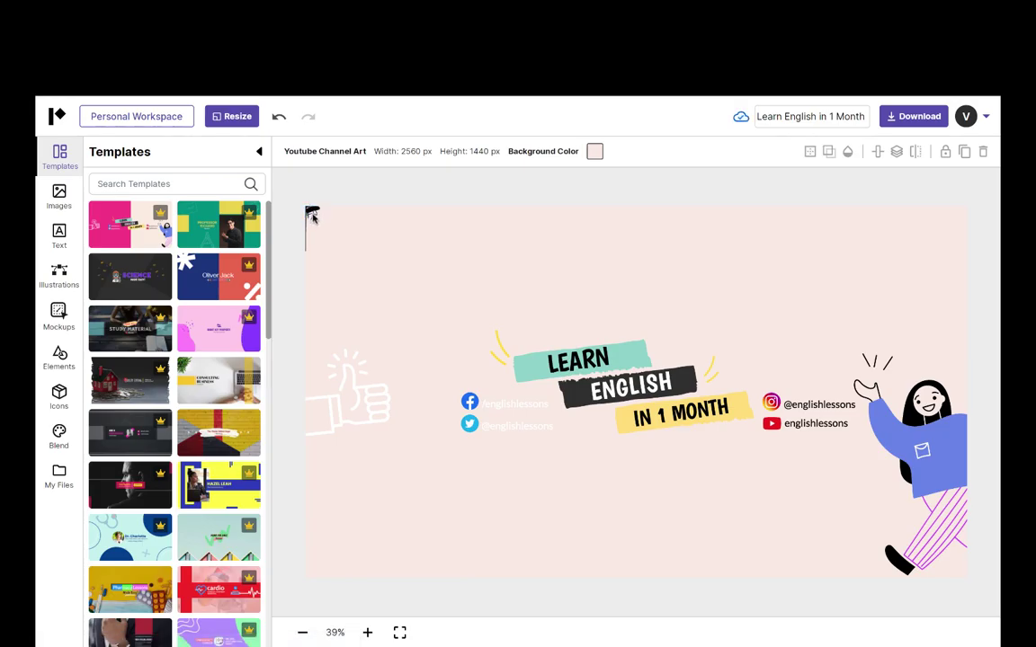
click(143, 235)
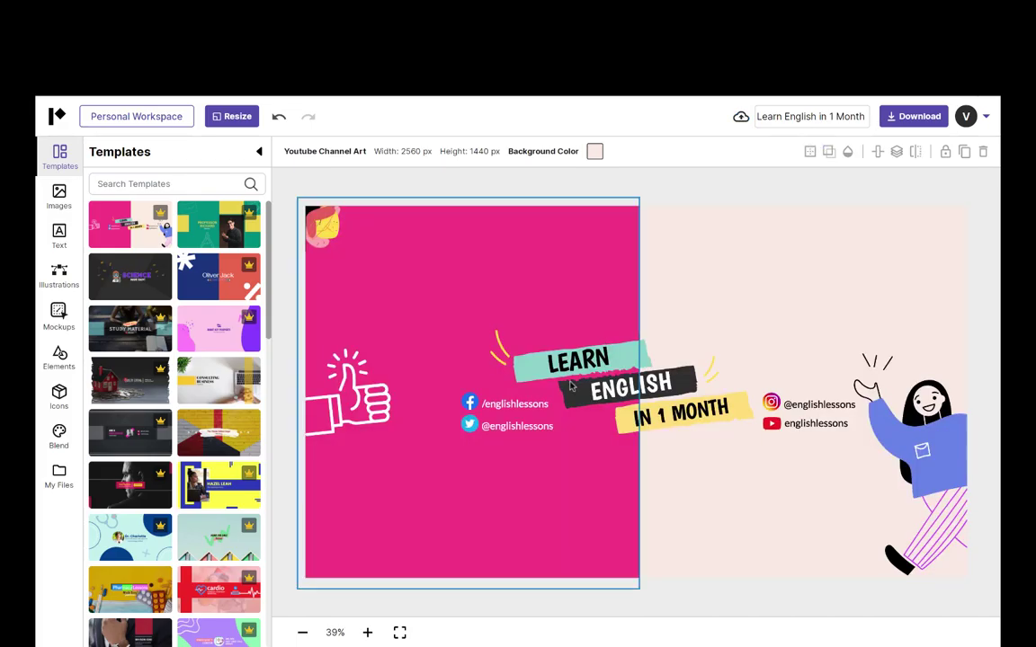
Delete the pink rectangle and the coloured pieces of the illustration in the banner's upper corner.
click(559, 312)
key(Delete)
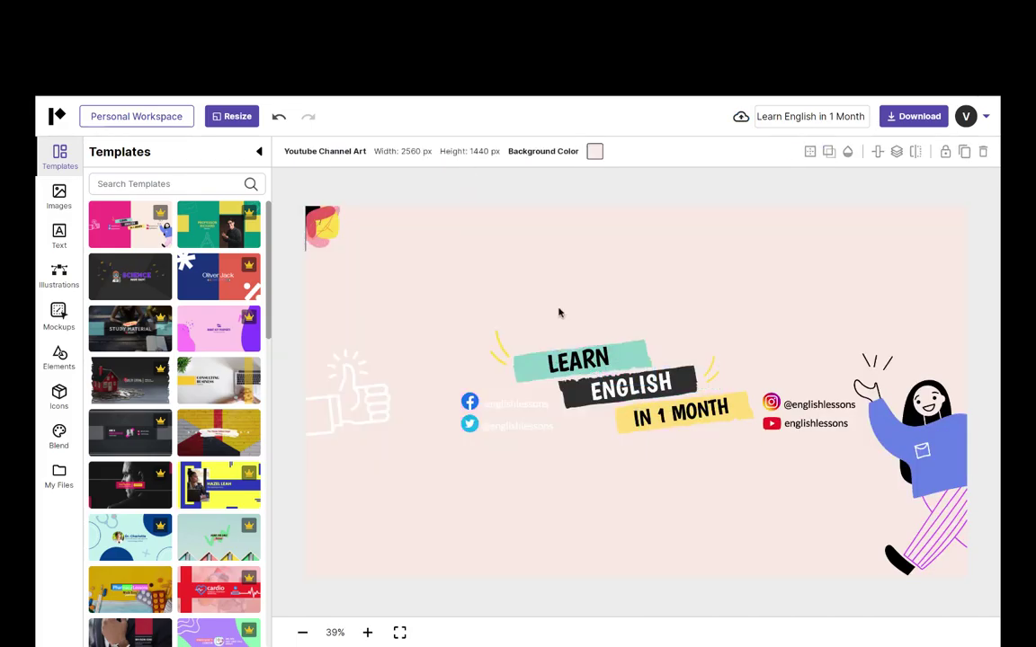
drag(332, 230, 397, 253)
key(Delete)
click(372, 250)
key(Delete)
drag(325, 233, 390, 252)
key(Delete)
key(Delete)
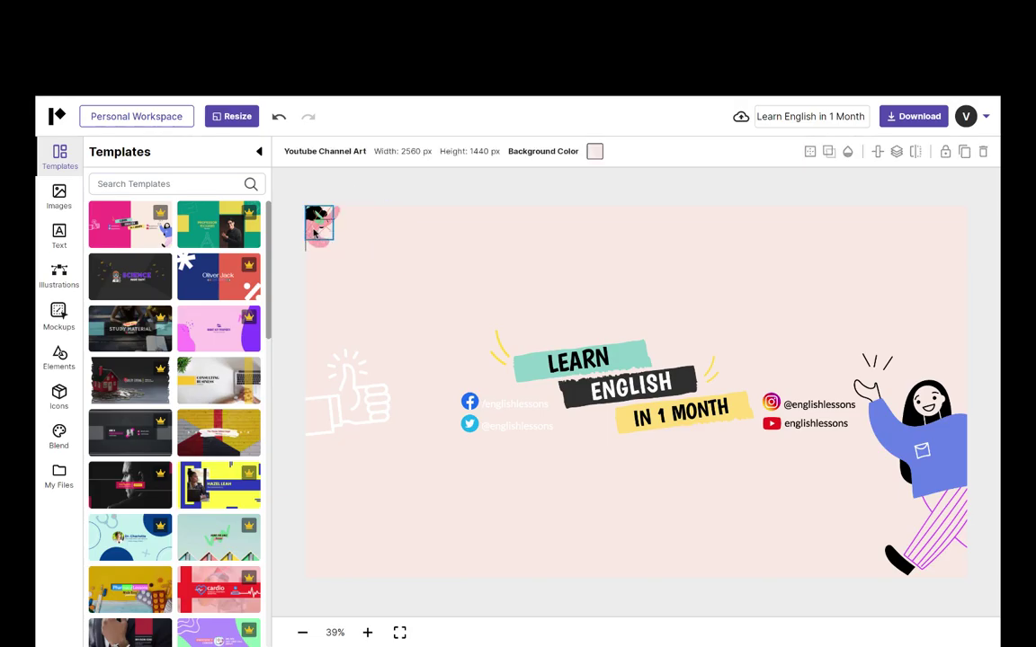
key(Delete)
mouse_move(323, 232)
mouse_down()
mouse_move(372, 251)
mouse_move(319, 222)
mouse_move(360, 240)
mouse_move(338, 239)
mouse_move(342, 229)
mouse_up()
key(Delete)
key(Delete)
click(320, 231)
key(Delete)
key(Delete)
Remove the leftover small black pieces and thin lines from the banner's upper corner.
click(312, 214)
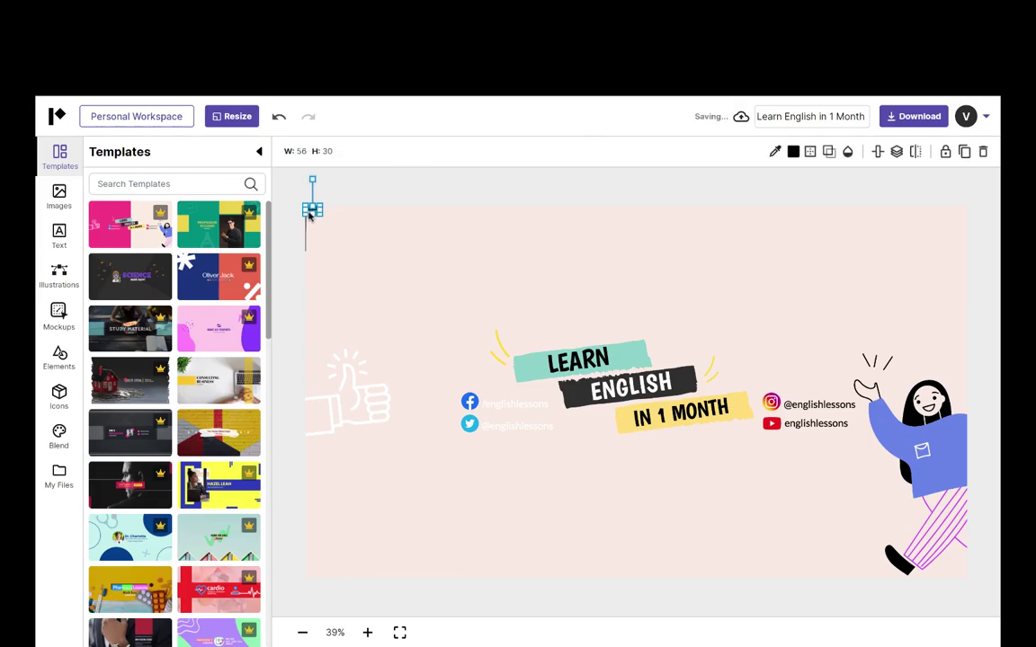
click(310, 213)
click(310, 213)
click(307, 214)
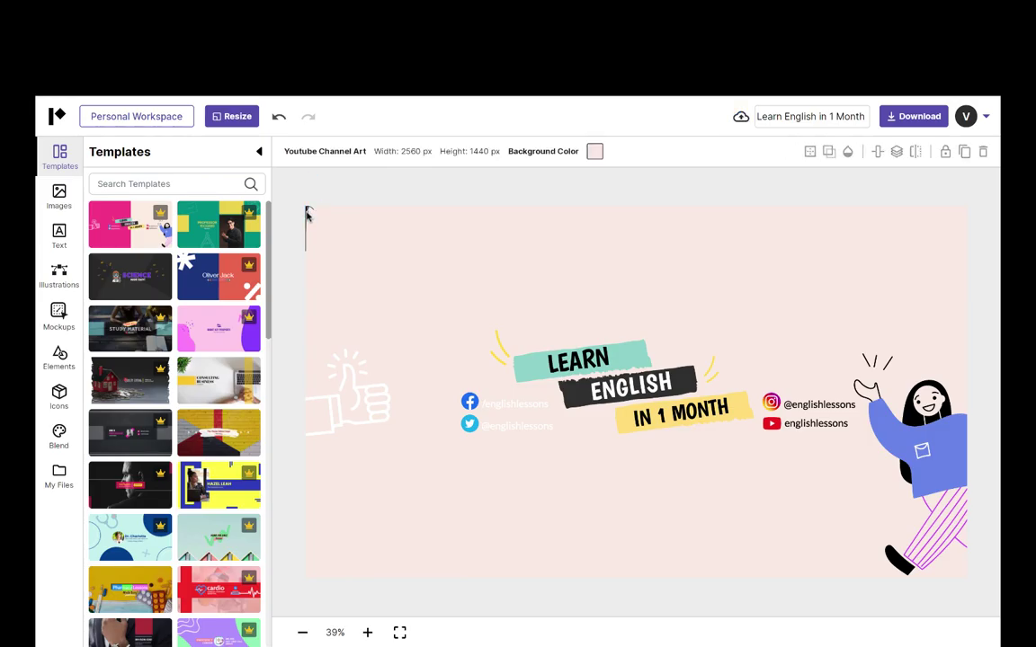
click(307, 212)
click(310, 209)
click(308, 210)
click(305, 213)
click(316, 227)
click(313, 231)
click(306, 210)
click(307, 211)
click(309, 212)
click(303, 214)
Delete the Facebook, Twitter and Instagram icons together with their handle texts.
click(472, 406)
key(Delete)
click(469, 423)
key(Delete)
click(771, 403)
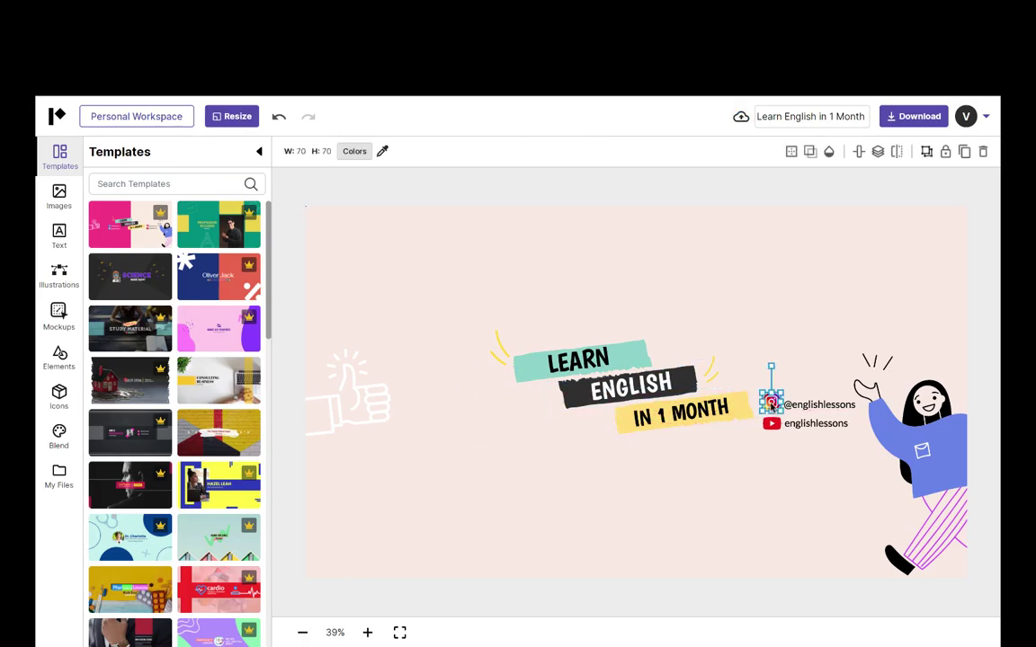
key(Delete)
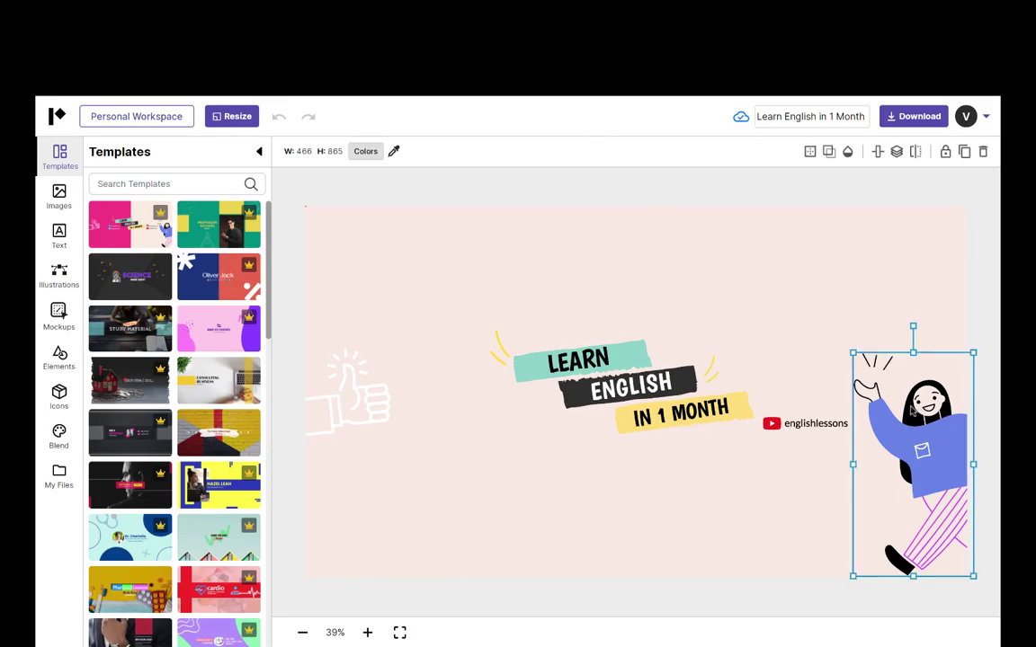
Delete the waving woman illustration and the YouTube icon with its "englishlessons" text.
key(Delete)
click(835, 430)
key(Delete)
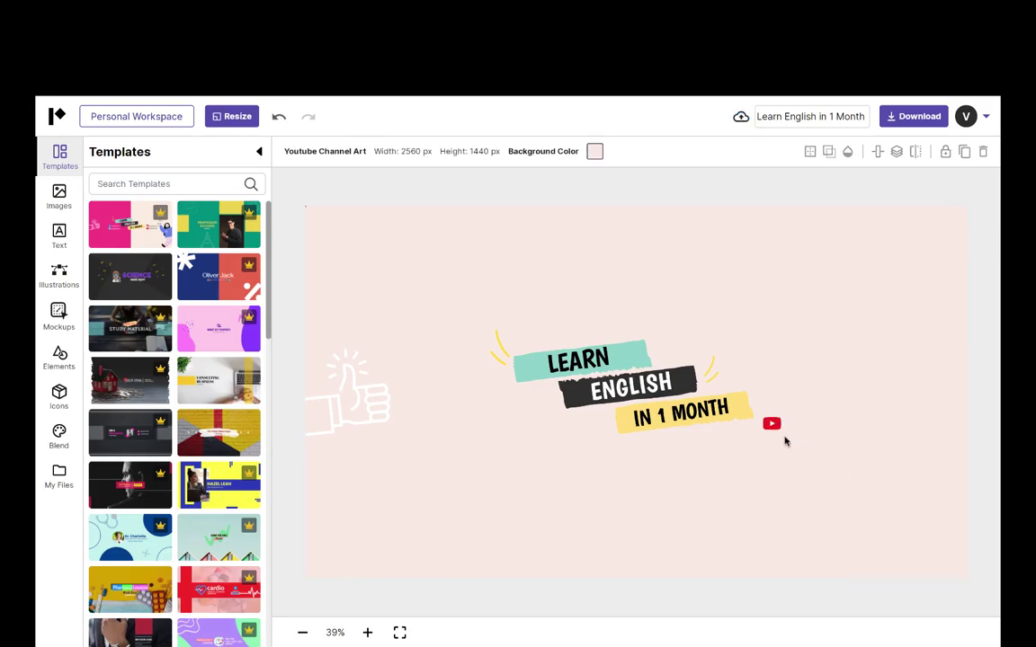
click(772, 423)
key(Delete)
Move the three title texts and their teal, black and yellow brush strips to the banner's right edge, keeping them stacked.
drag(605, 430, 825, 445)
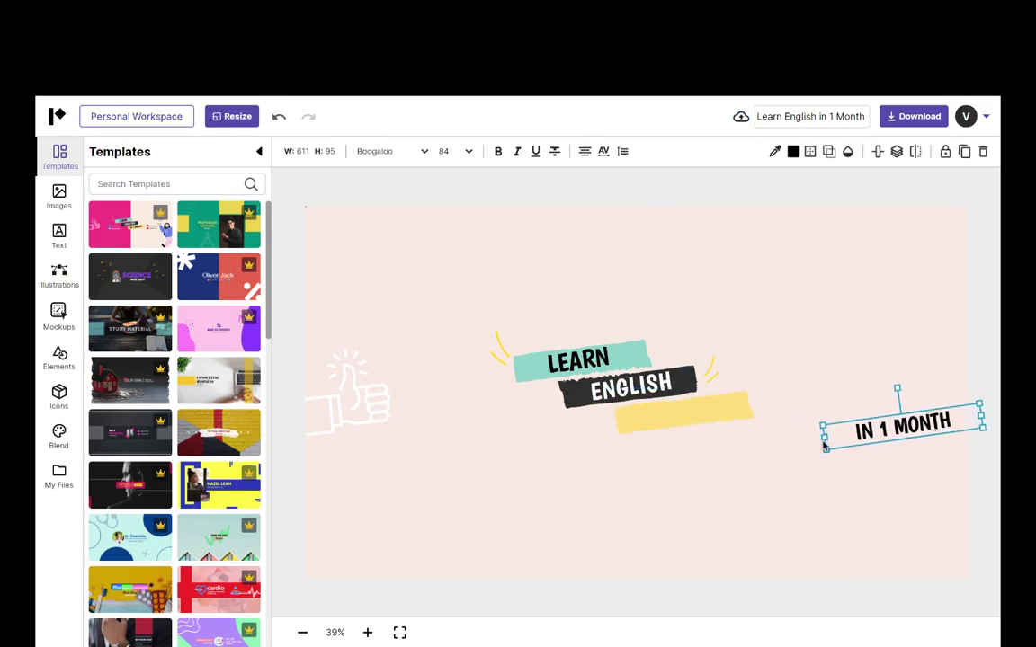
drag(683, 413, 891, 427)
drag(638, 386, 892, 396)
click(629, 389)
drag(629, 389, 881, 398)
click(576, 369)
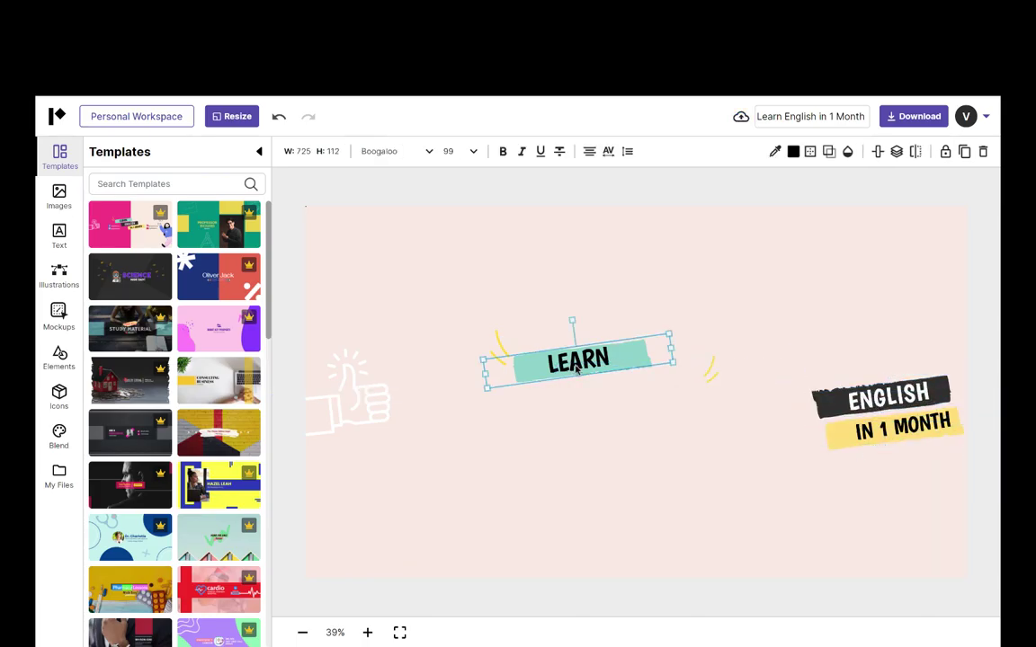
drag(578, 368, 867, 373)
drag(584, 365, 879, 359)
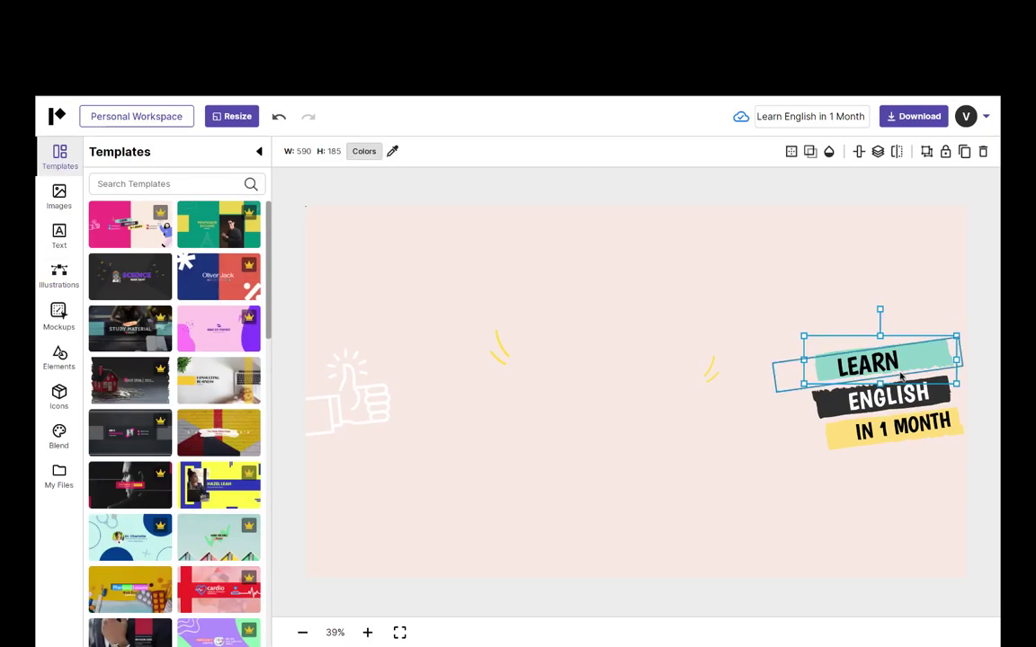
Replace the text "LEARN" on the teal strip with "FREE TRAINING".
click(841, 364)
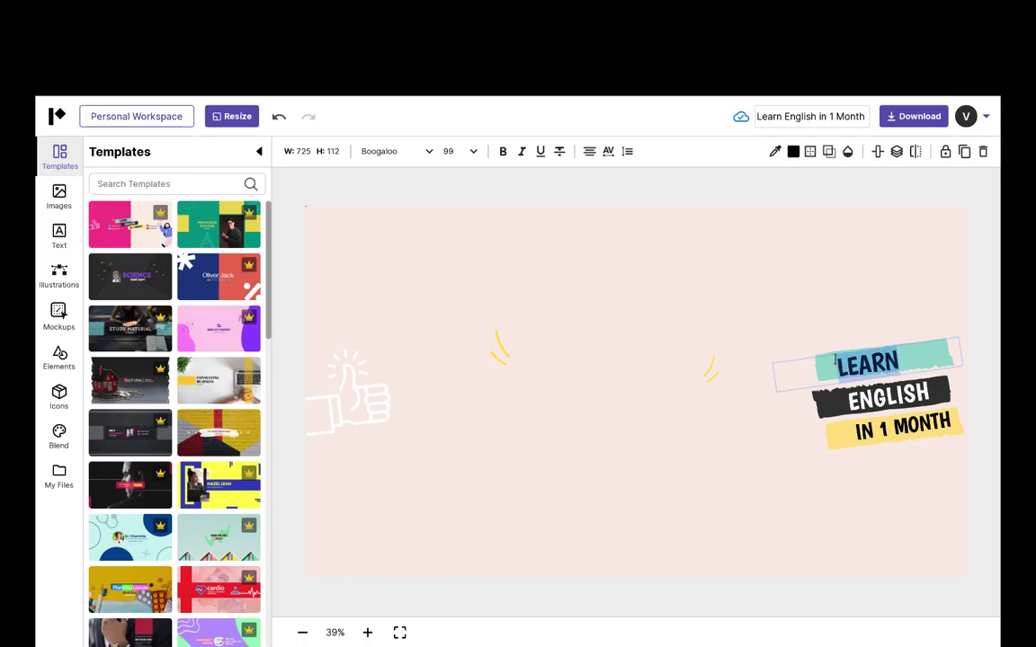
text(FREE TRAININH)
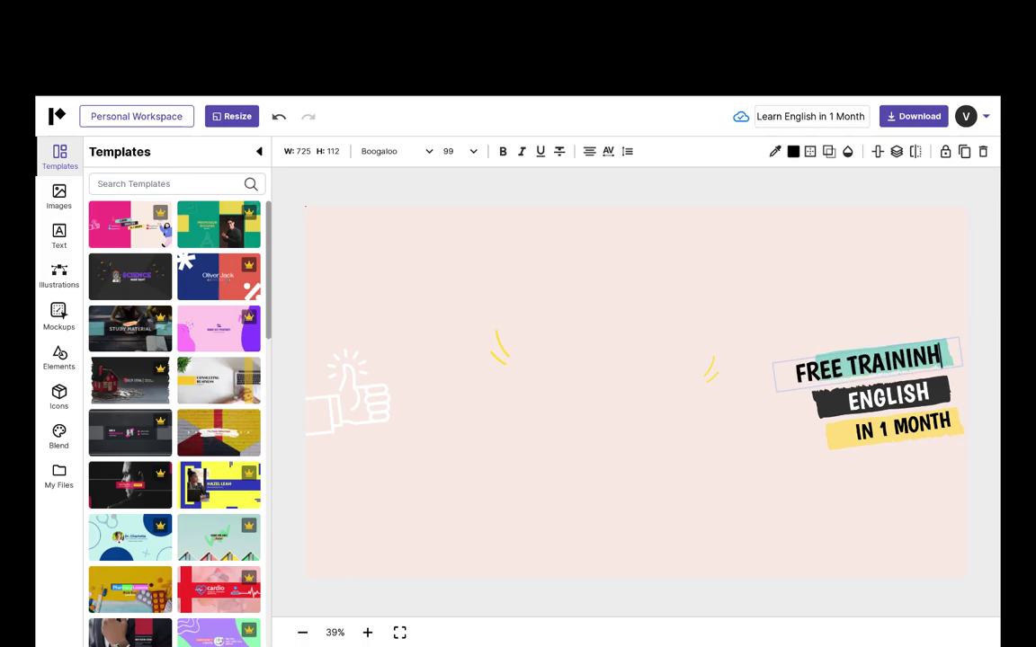
key(BackSpace)
text(G)
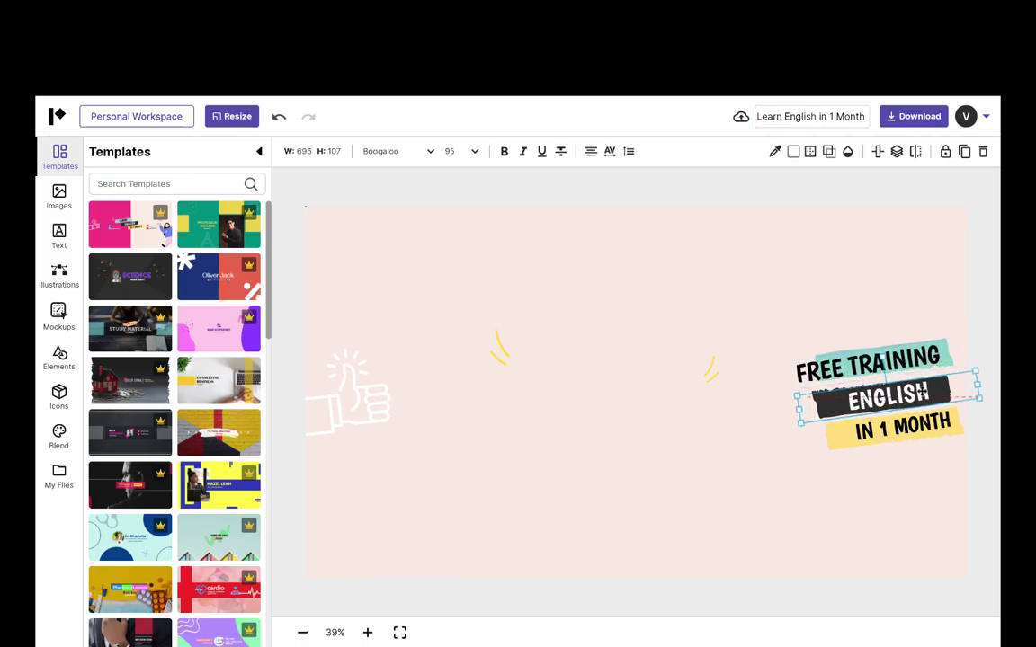
Change the black strip's text to "HOW TO CREATE" and the yellow strip's text to "A MEDIA KIT".
click(923, 395)
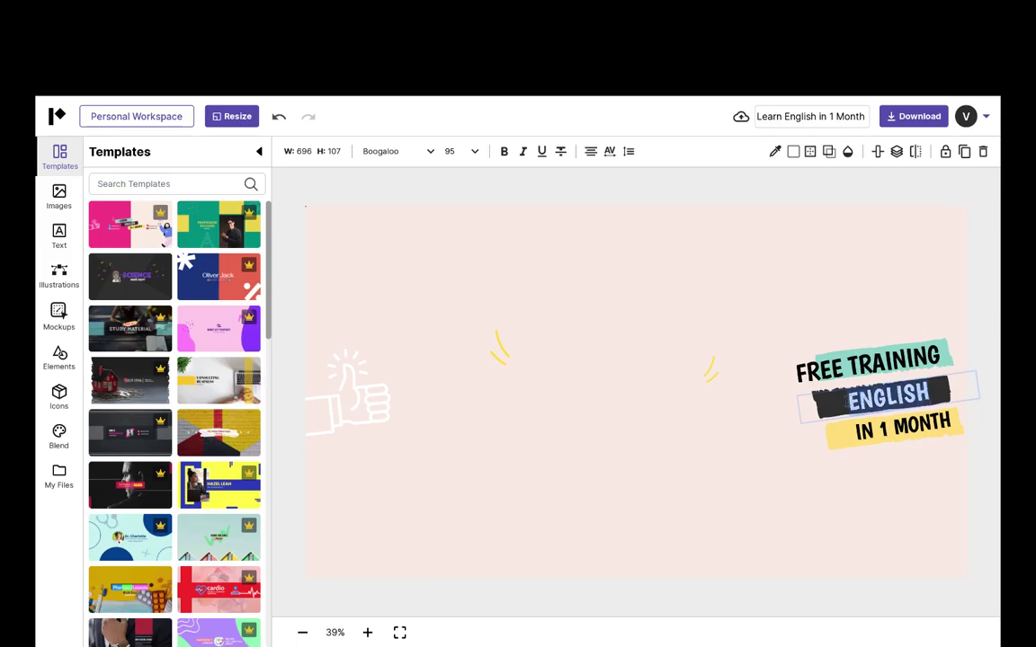
text(HOW TO REATE)
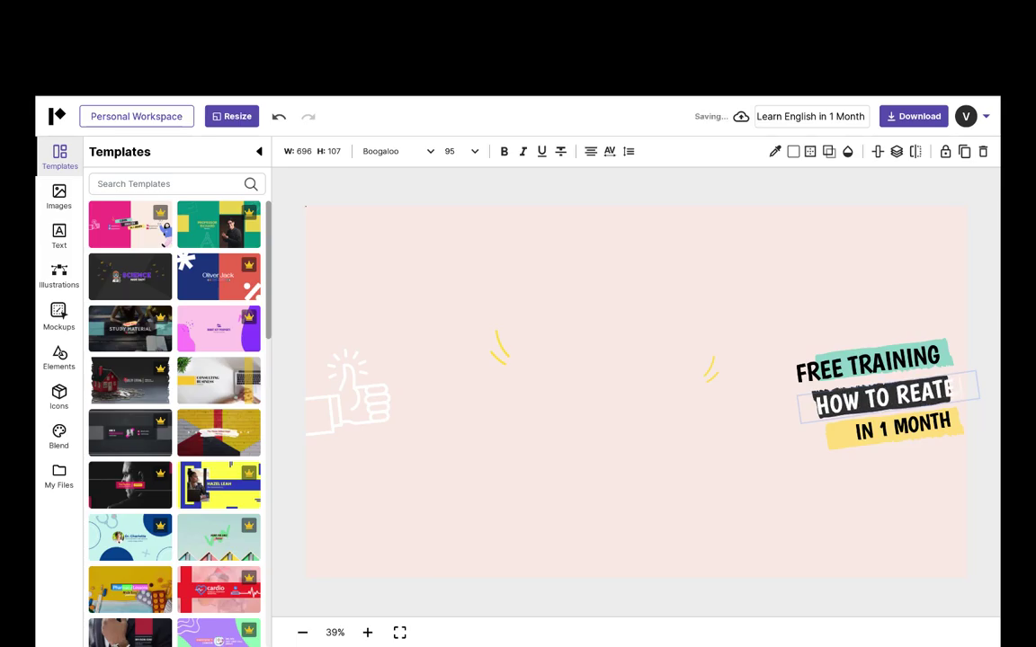
text(C)
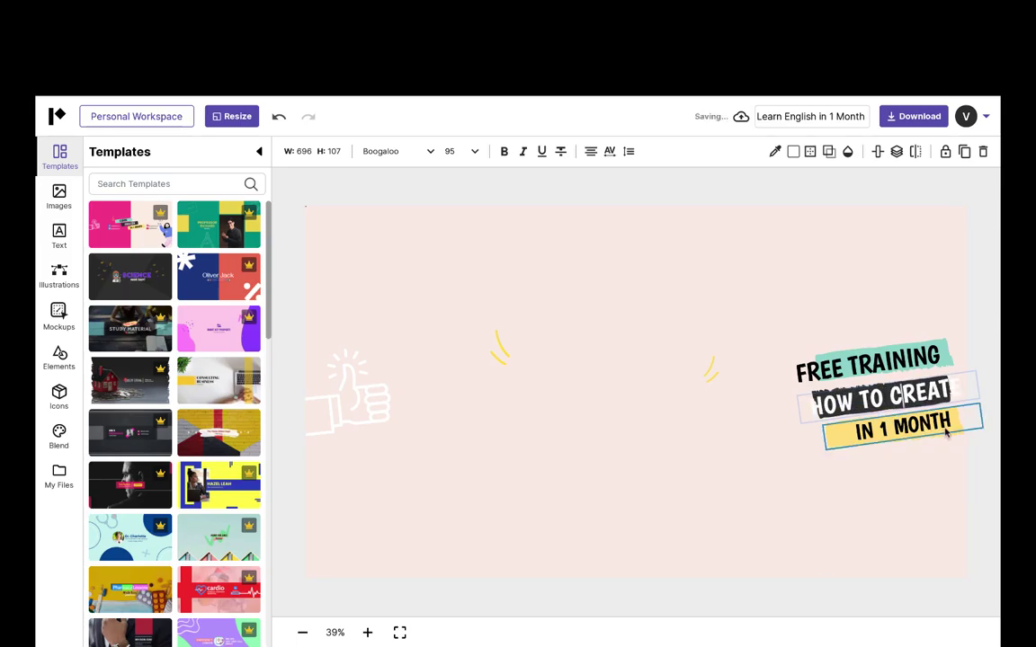
double_click(949, 426)
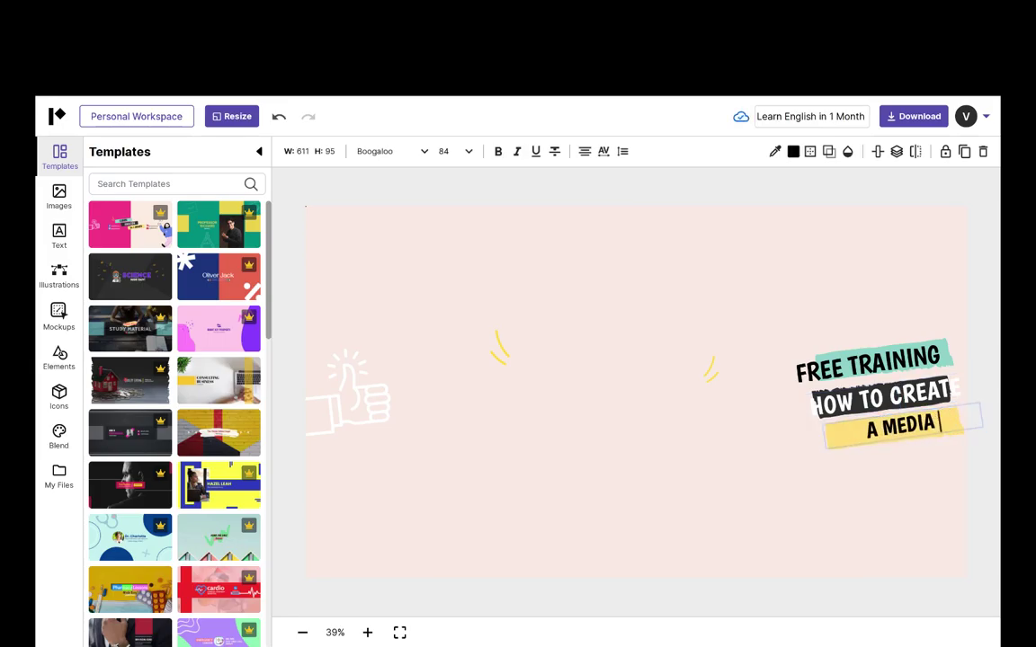
text(T)
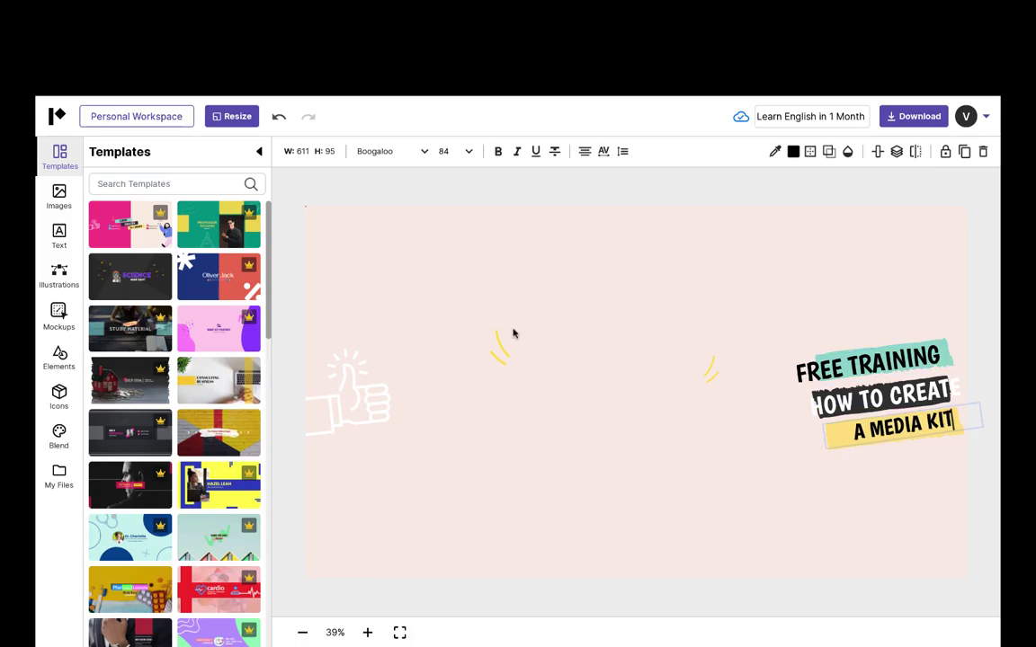
Recolour the white thumbs-up icon with the yellow sampled from the accent strokes, and delete both accent strokes.
click(366, 378)
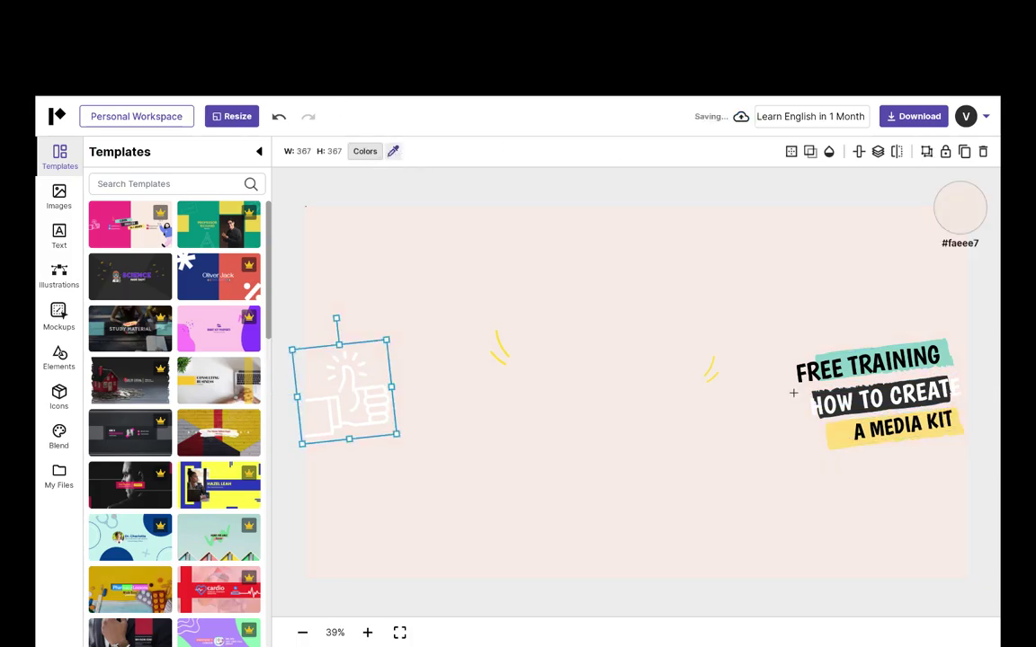
click(711, 365)
click(501, 359)
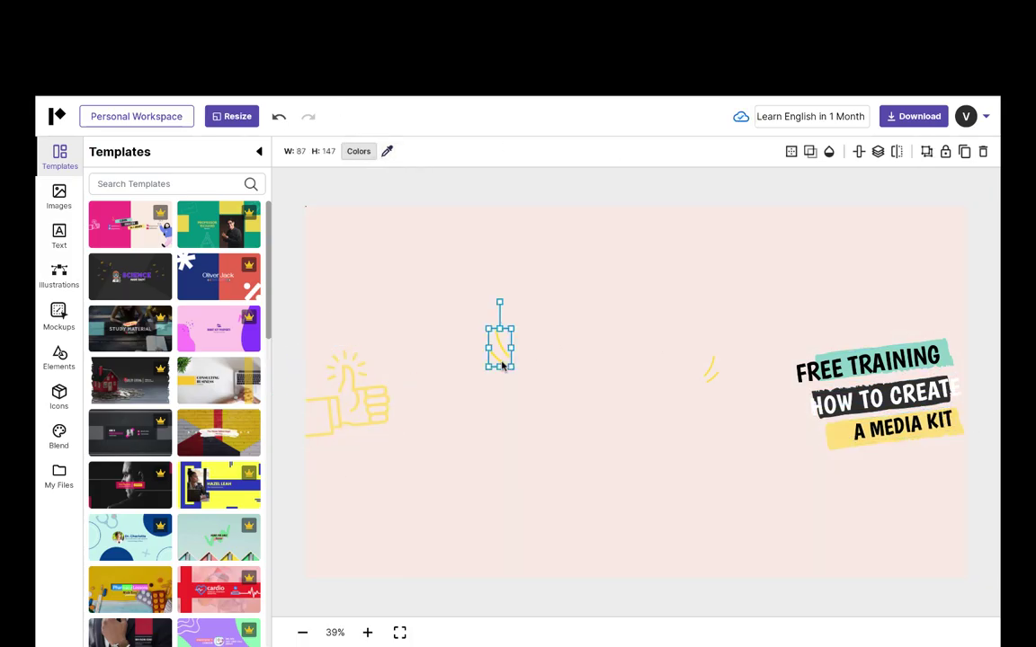
key(Delete)
click(710, 369)
key(Delete)
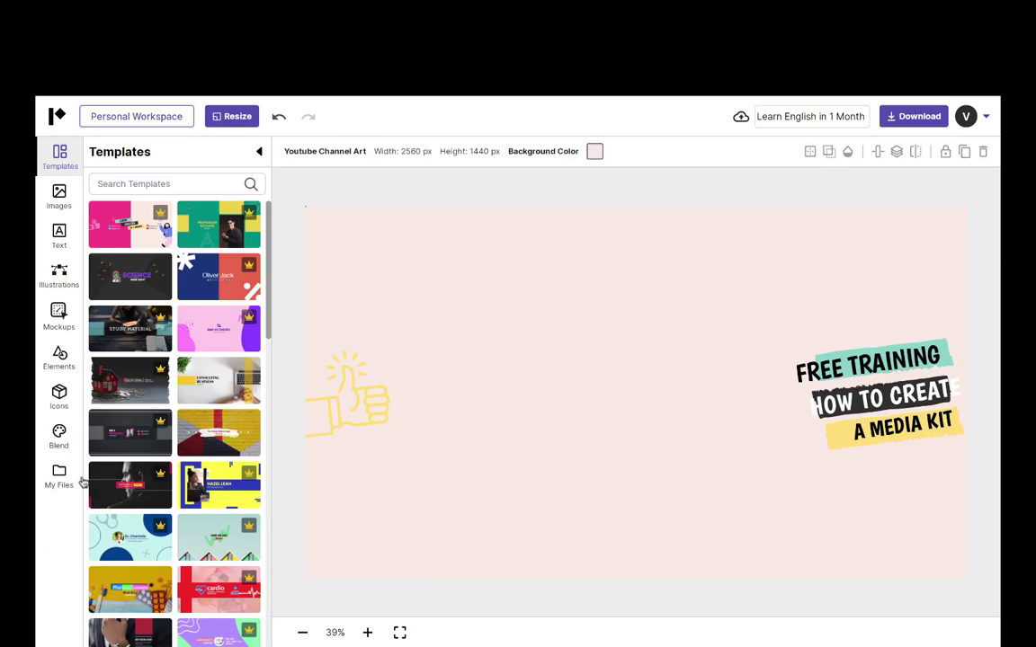
Add the uploaded portrait of the smiling blonde woman without a background to the banner.
click(59, 315)
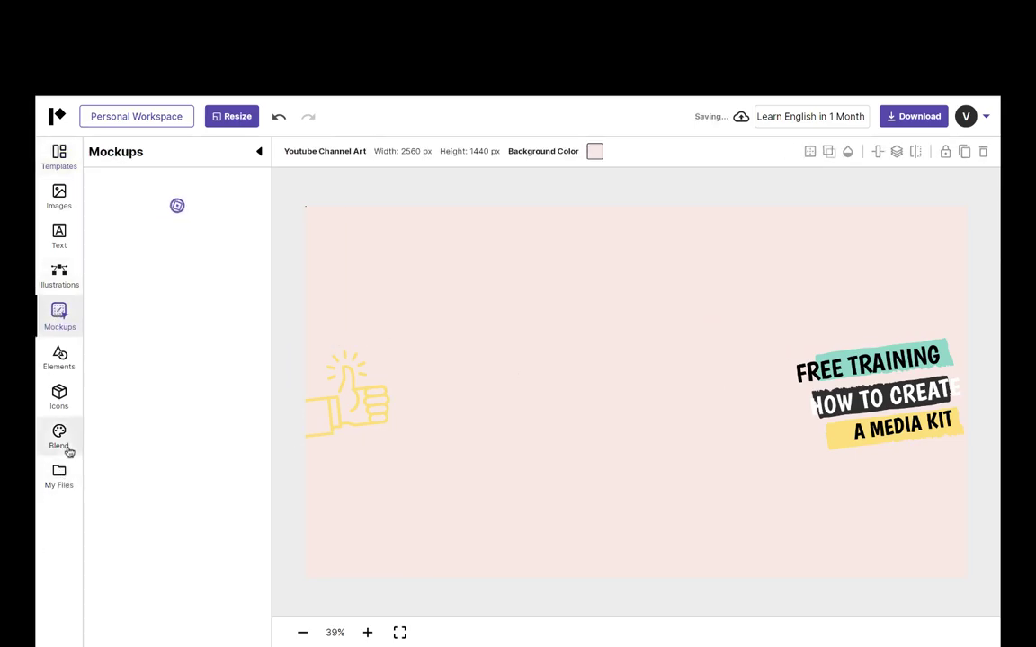
click(58, 477)
click(56, 483)
click(57, 483)
drag(482, 277, 517, 463)
drag(396, 249, 612, 505)
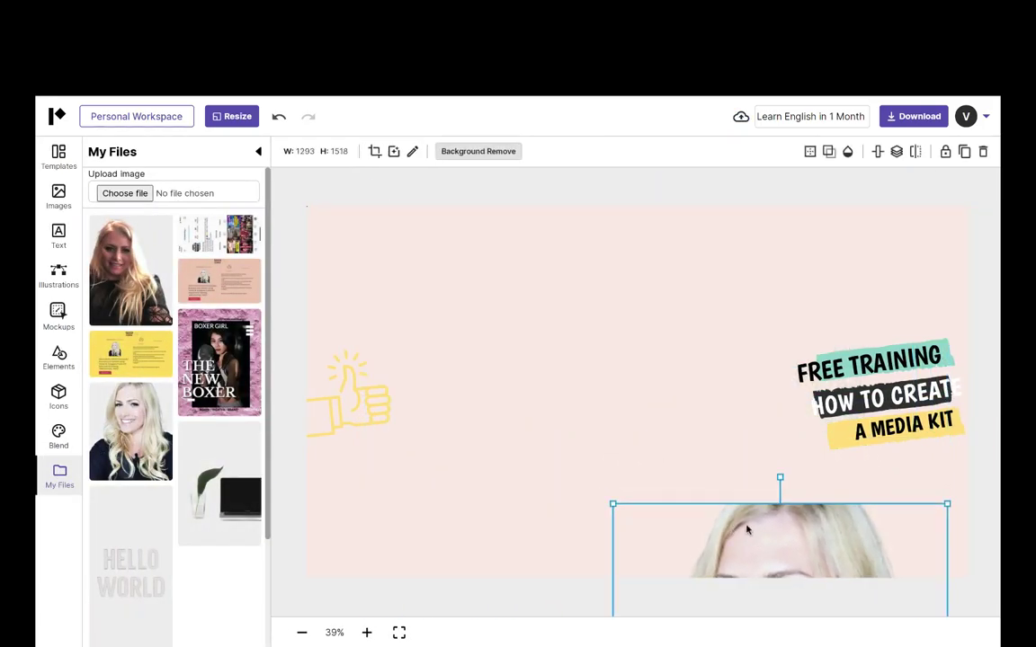
Scale the portrait down to about 618 × 726 px and place it directly beside the stacked title strips.
drag(787, 555, 594, 307)
drag(727, 262, 529, 442)
drag(477, 514, 730, 343)
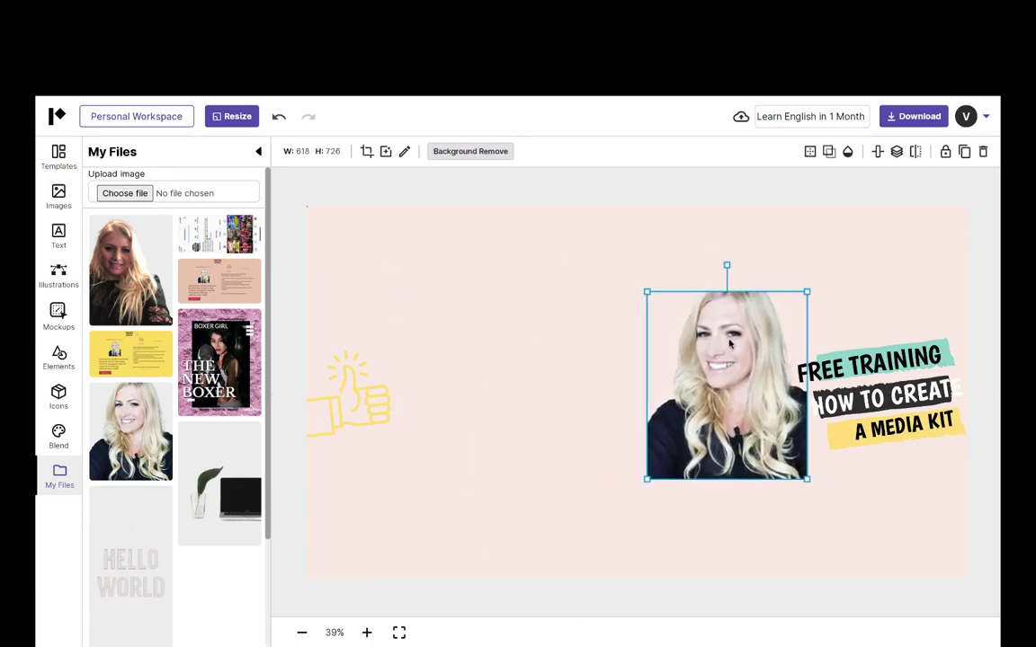
Scale the portrait down to about 457 × 537 px and move it close beside the stacked title strips.
drag(806, 480, 787, 468)
drag(626, 280, 671, 324)
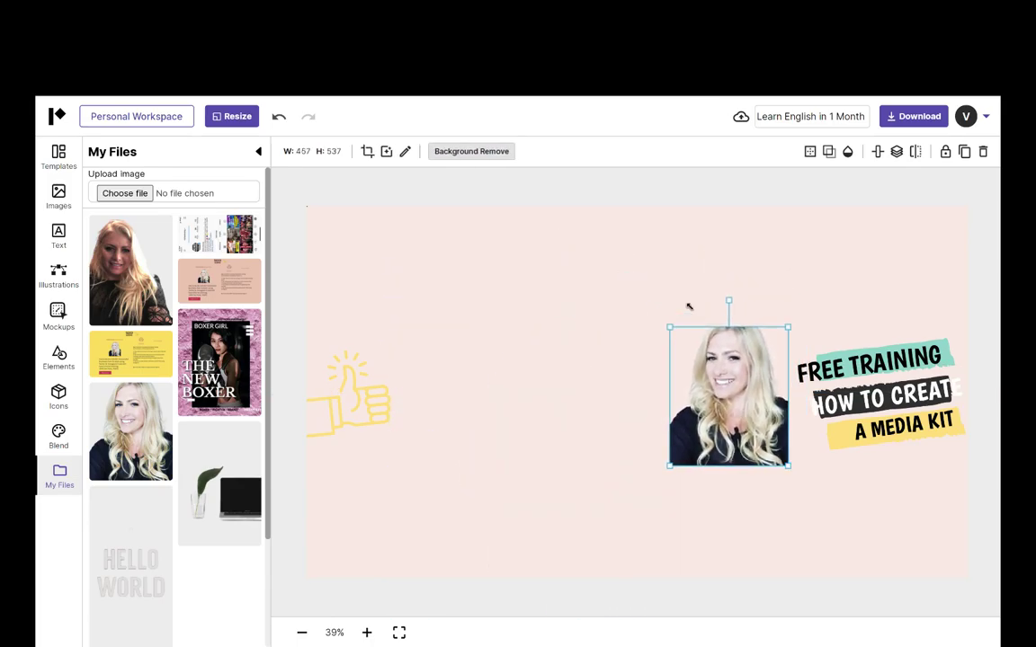
drag(720, 352, 725, 356)
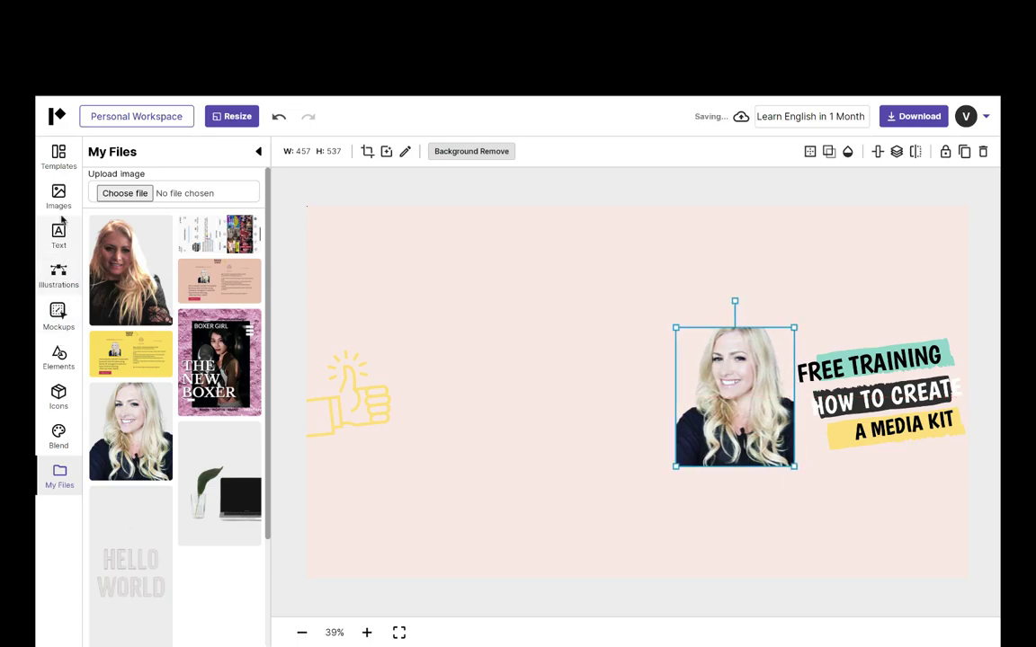
Find the black curved brush arrow pointing down and left among the elements and add it to the banner.
click(60, 364)
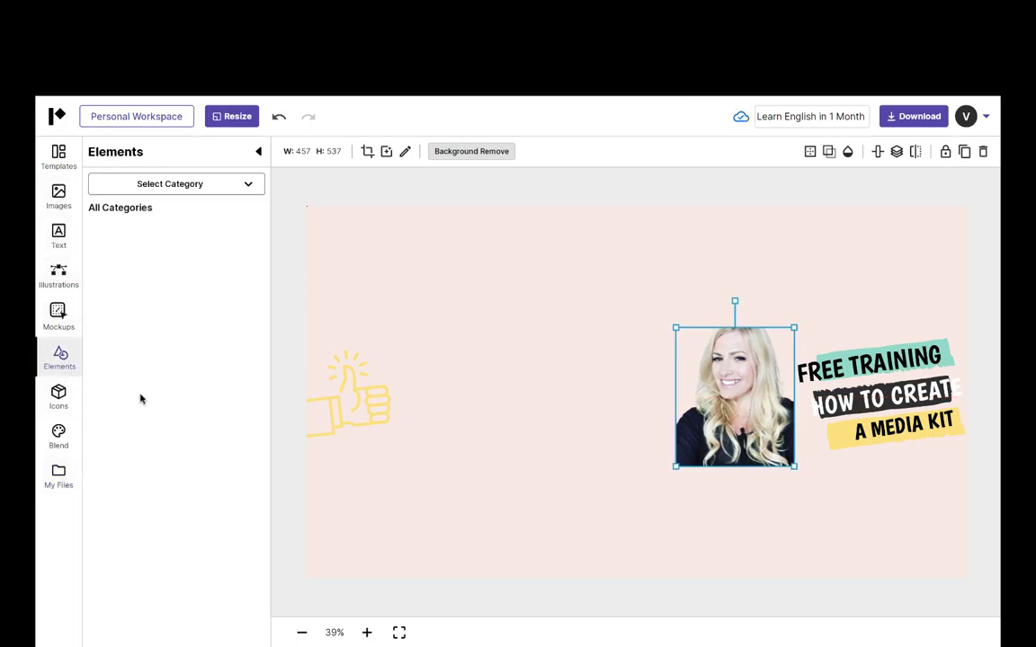
scroll(140, 399, down, 15)
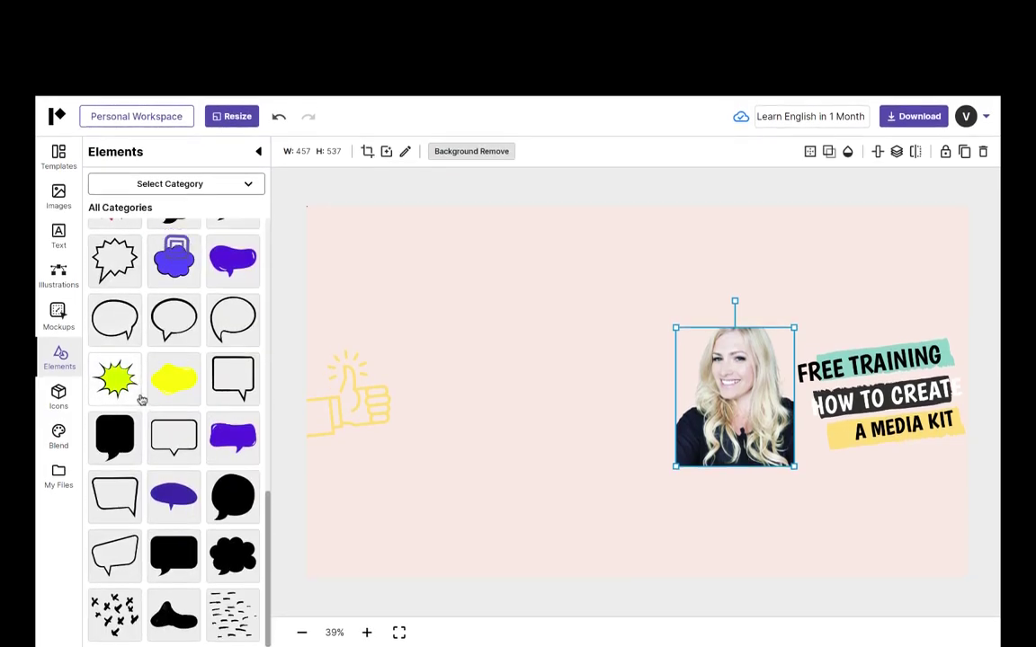
scroll(140, 399, down, 10)
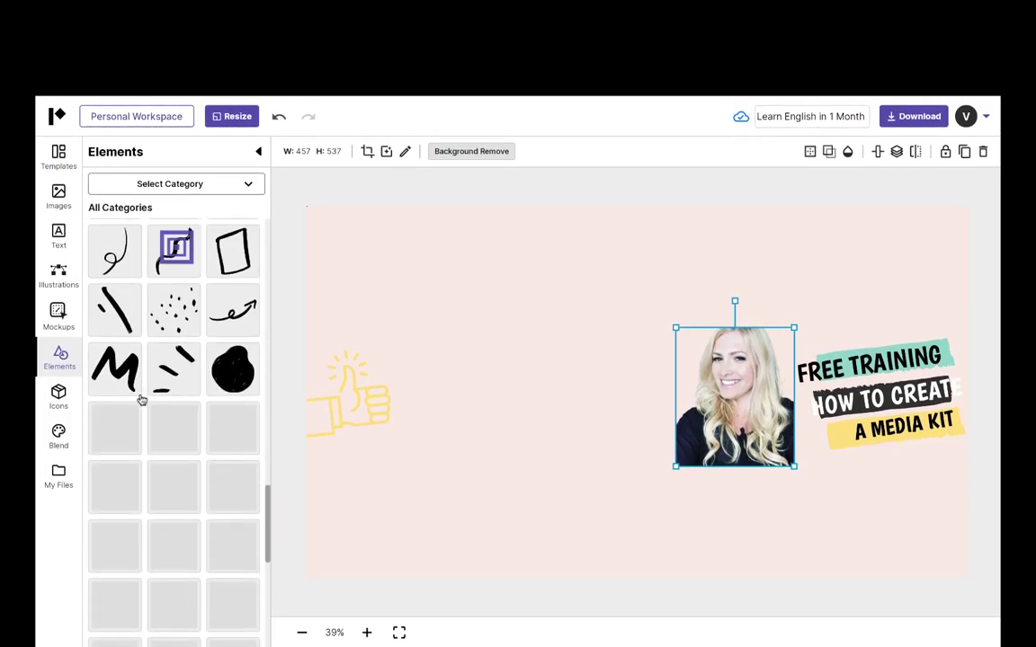
scroll(141, 399, down, 12)
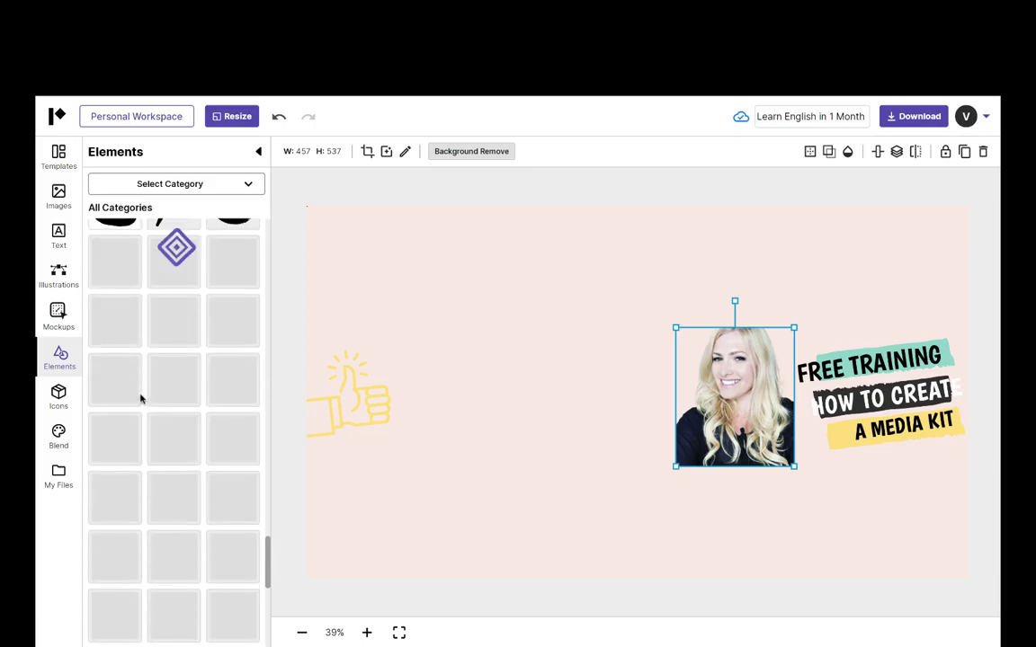
scroll(140, 399, up, 3)
scroll(140, 399, down, 3)
scroll(141, 399, up, 20)
scroll(140, 399, down, 10)
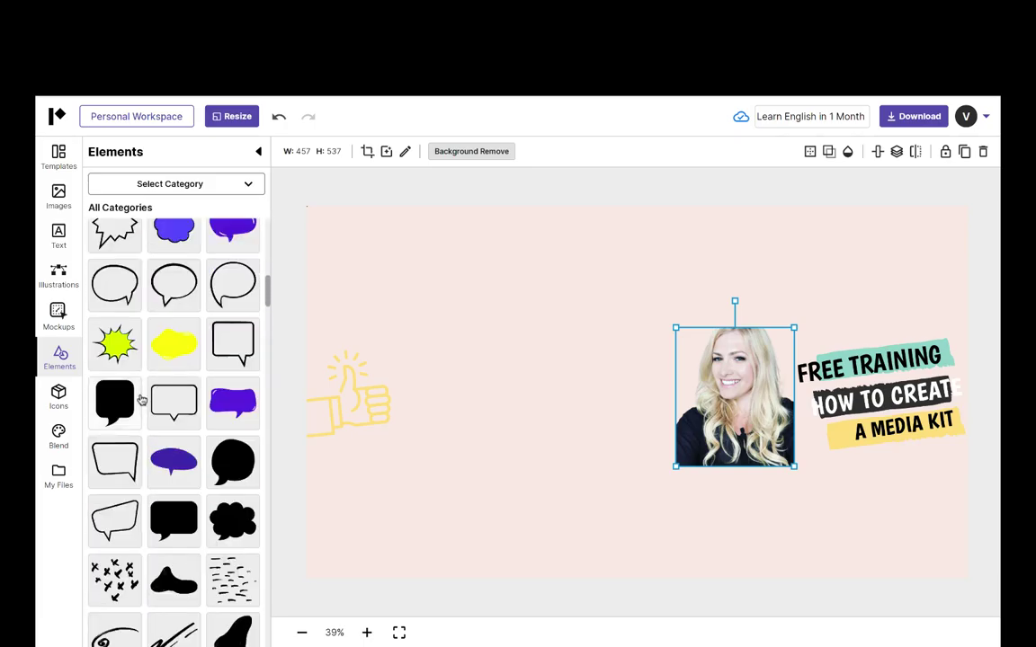
scroll(140, 399, down, 5)
scroll(140, 399, up, 2)
scroll(140, 399, down, 2)
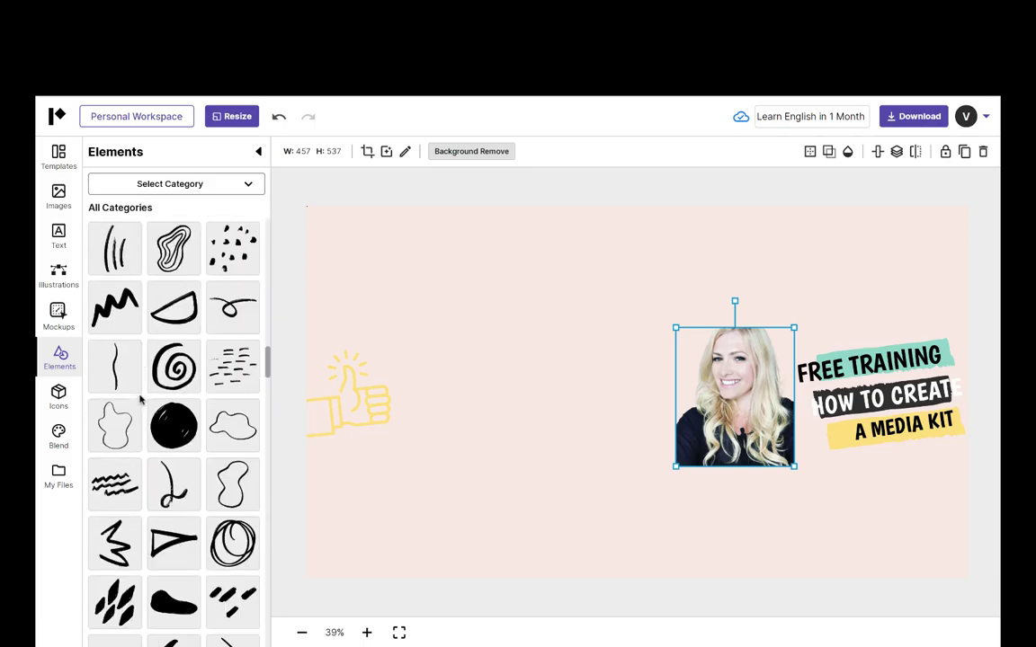
scroll(140, 399, down, 12)
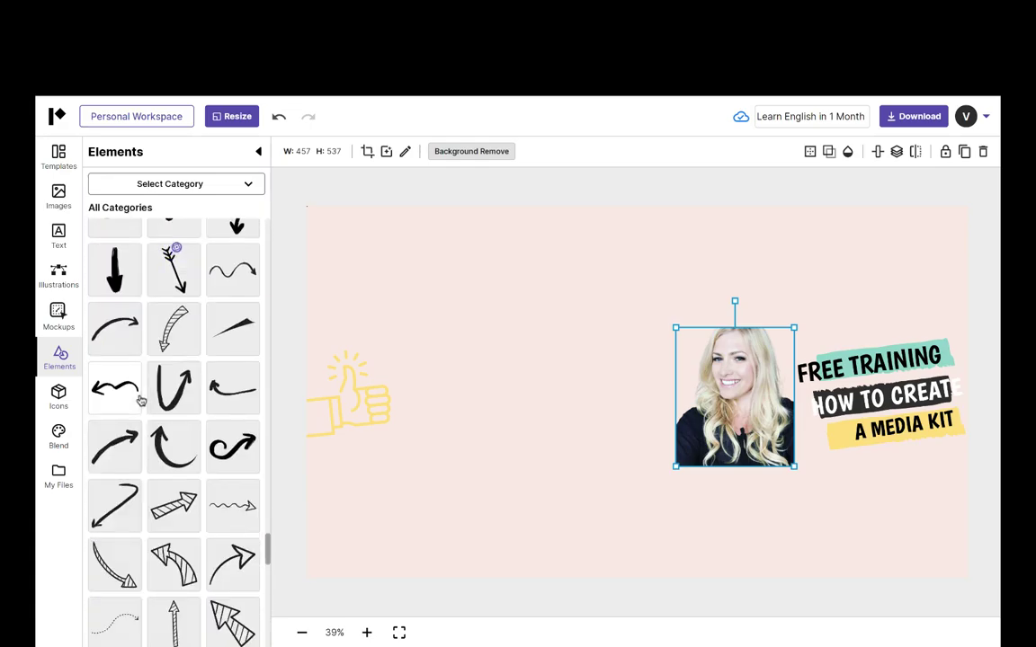
scroll(132, 327, up, 3)
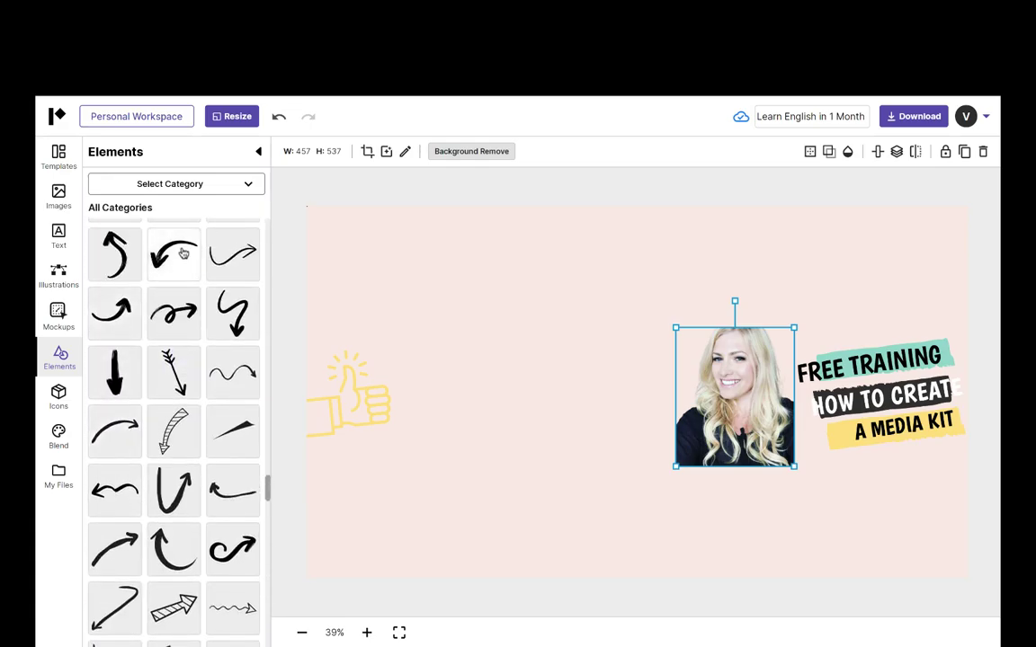
click(183, 254)
Place the arrow above the start of "FREE TRAINING", tilt it counter-clockwise, and scale it down to about 167 × 122 px.
drag(610, 398, 843, 305)
drag(953, 299, 890, 299)
drag(838, 250, 839, 273)
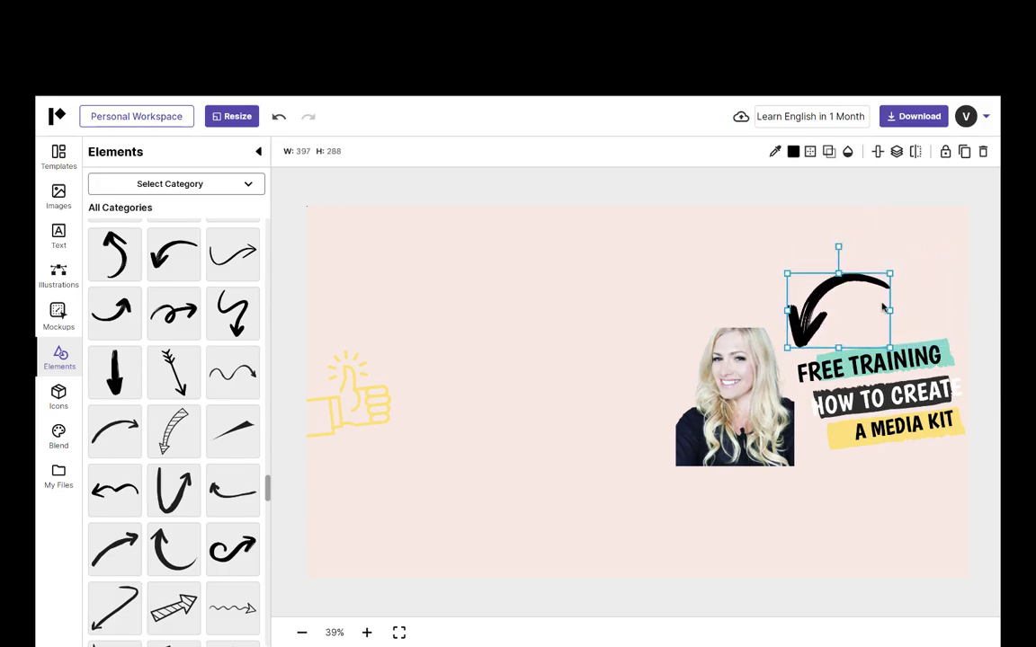
click(833, 248)
click(843, 280)
drag(837, 246, 814, 248)
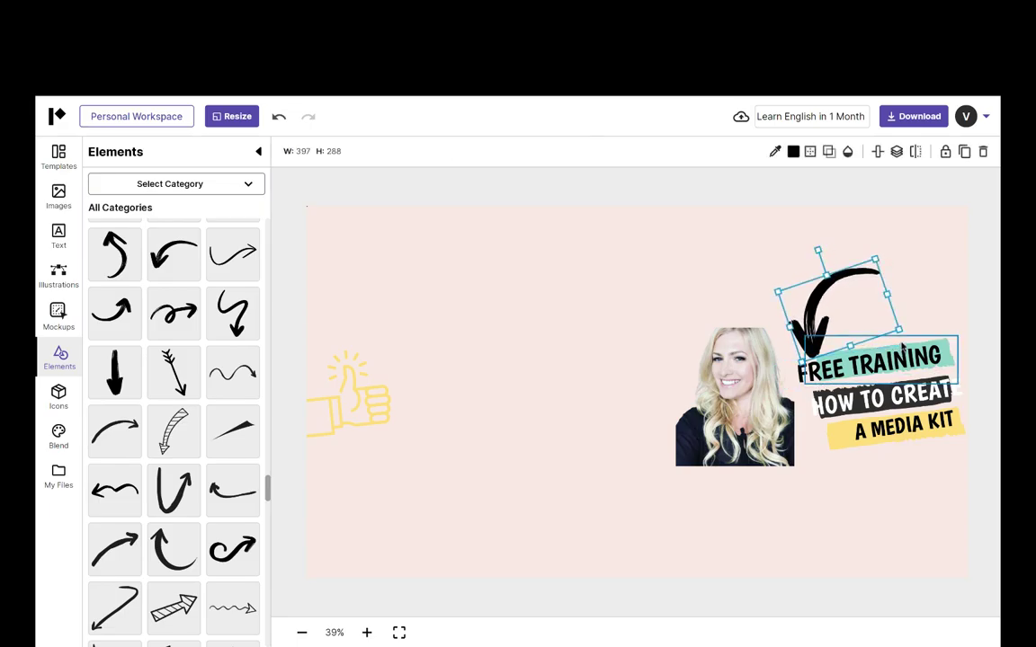
drag(898, 335, 823, 332)
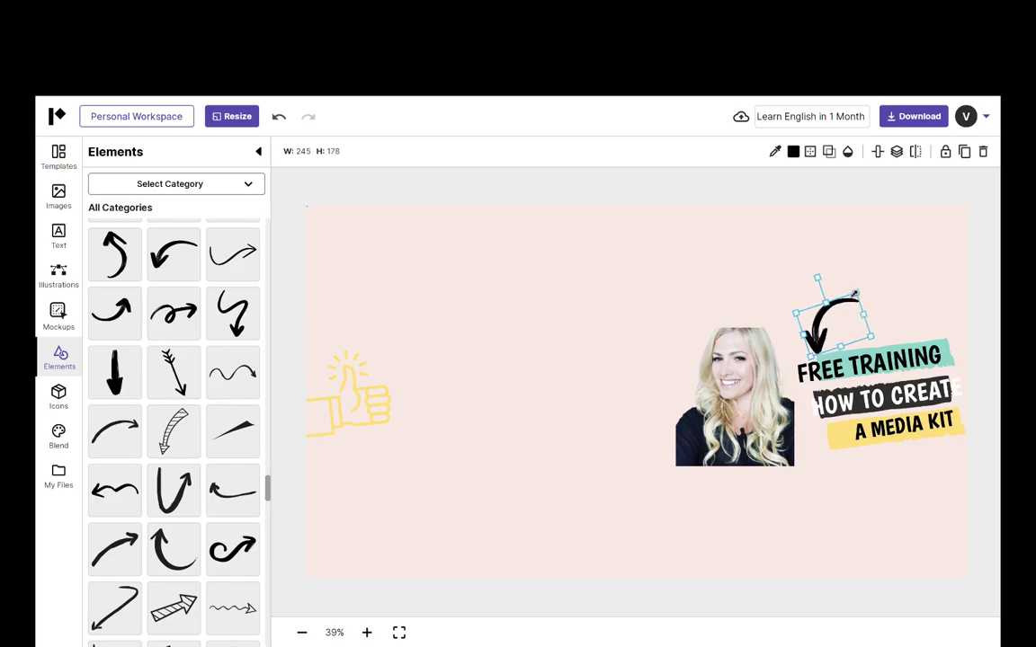
drag(854, 295, 836, 313)
Add the iMac mockup, scale it down to about 509 × 427 px, and place it above the title strips.
click(59, 320)
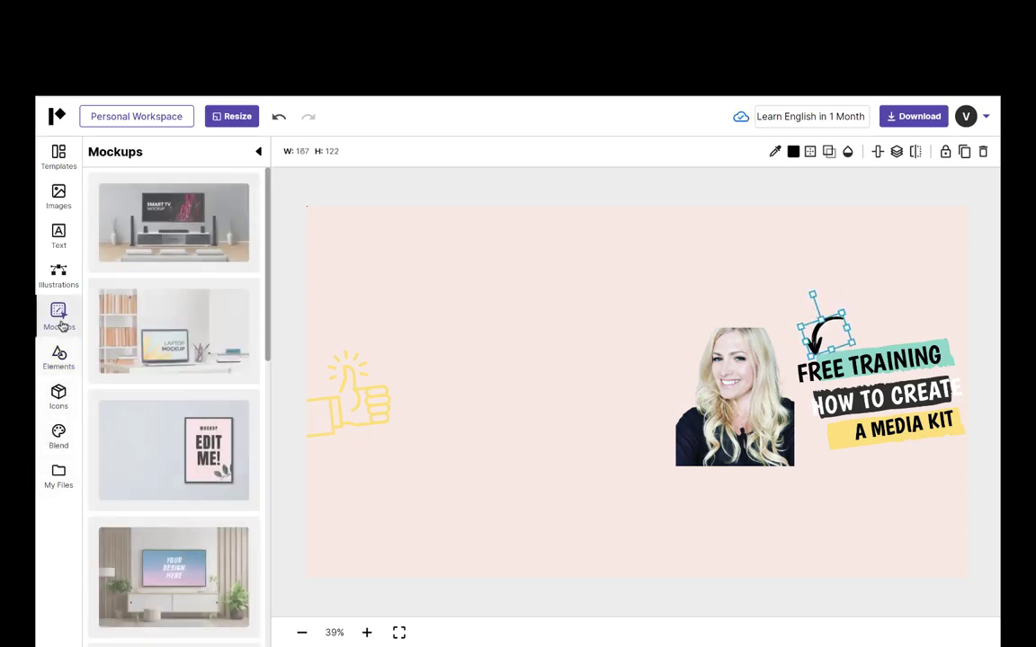
scroll(169, 386, down, 15)
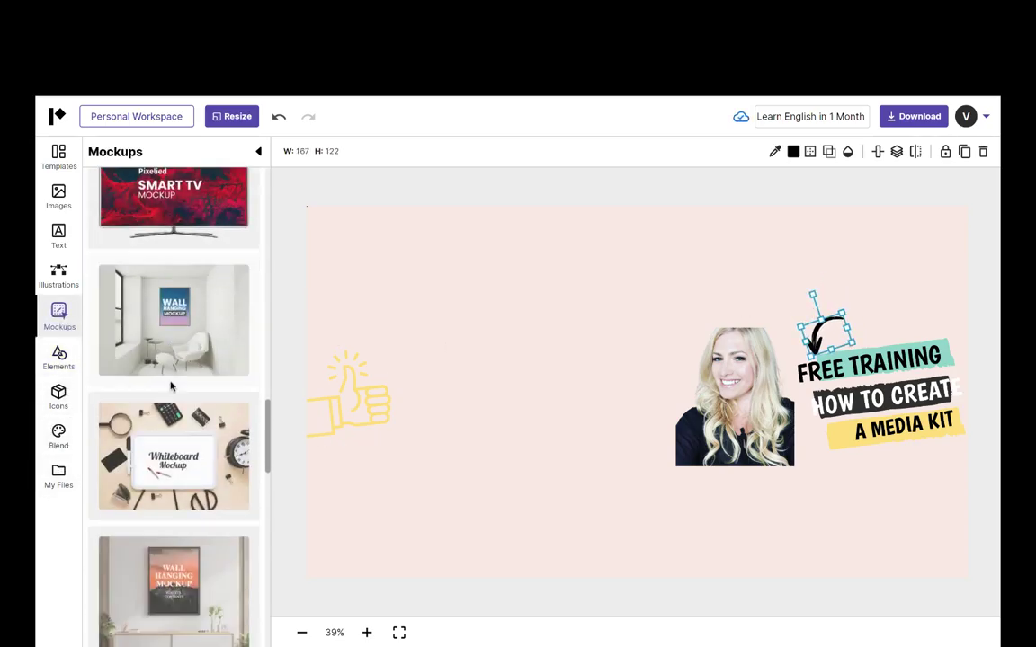
scroll(172, 385, up, 2)
scroll(172, 385, up, 2)
click(169, 374)
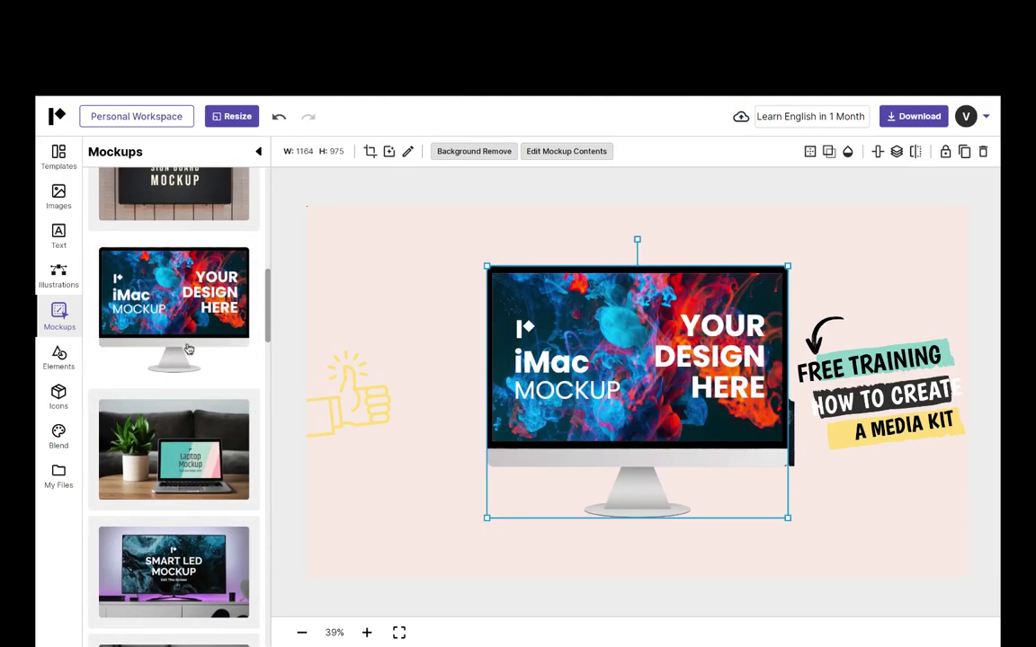
drag(786, 518, 618, 377)
drag(567, 325, 882, 287)
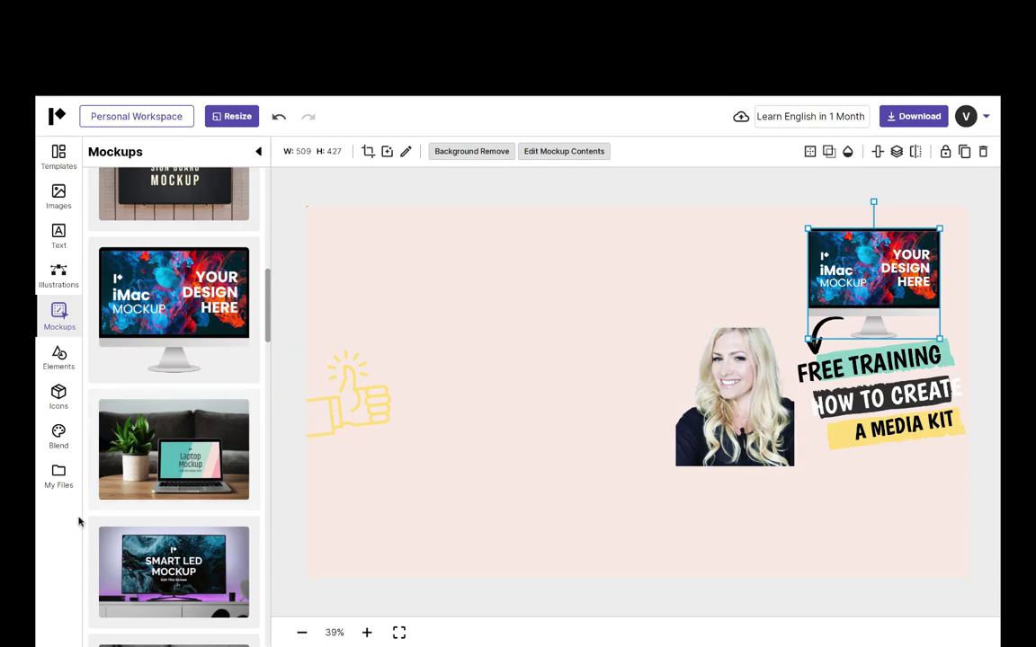
Find the landscape iPhone mockup scene among the mockups and add it to the banner.
scroll(184, 529, down, 15)
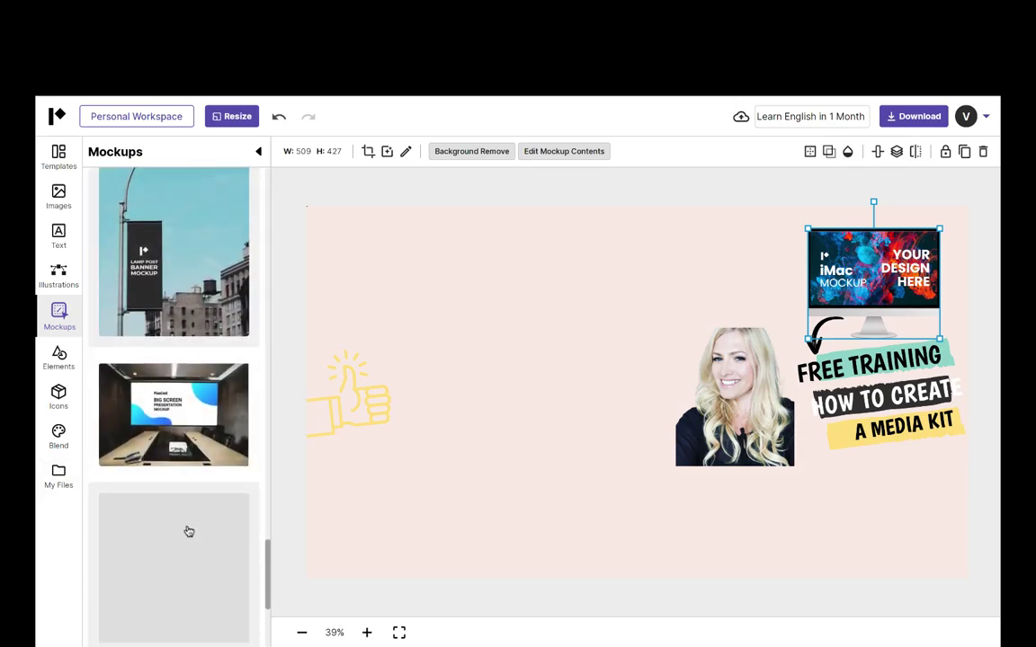
scroll(189, 531, down, 5)
scroll(189, 532, up, 10)
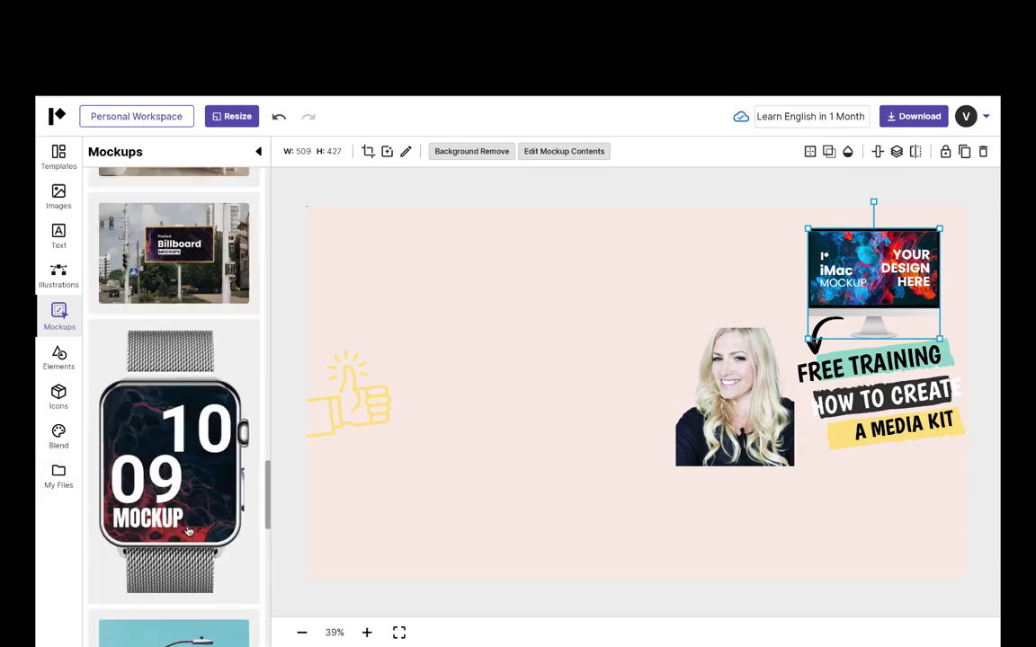
scroll(189, 531, down, 10)
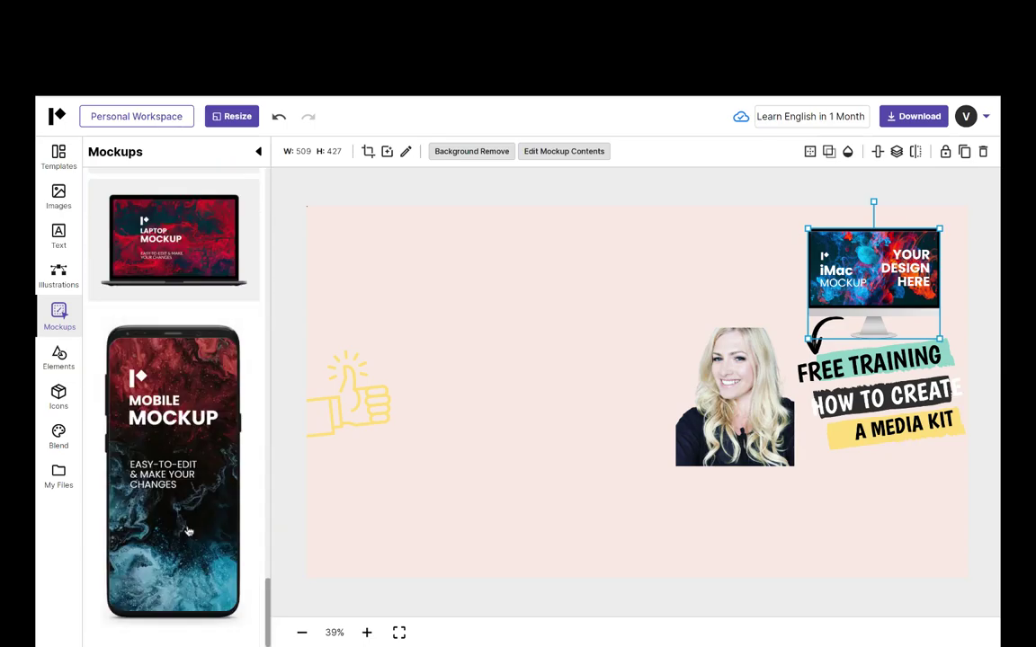
scroll(188, 532, up, 15)
scroll(188, 531, down, 3)
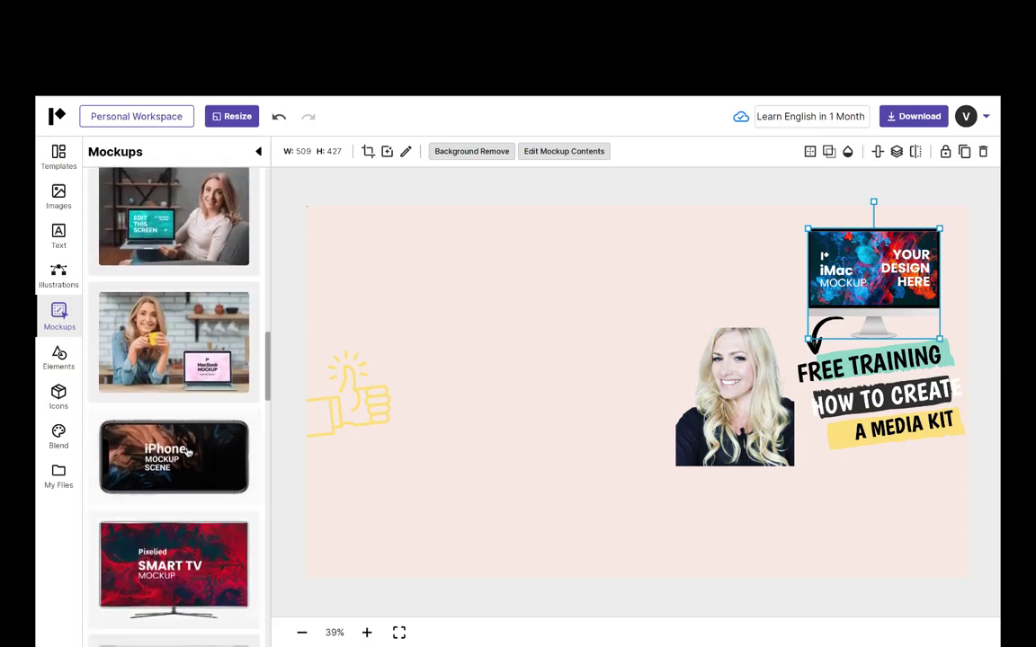
click(174, 456)
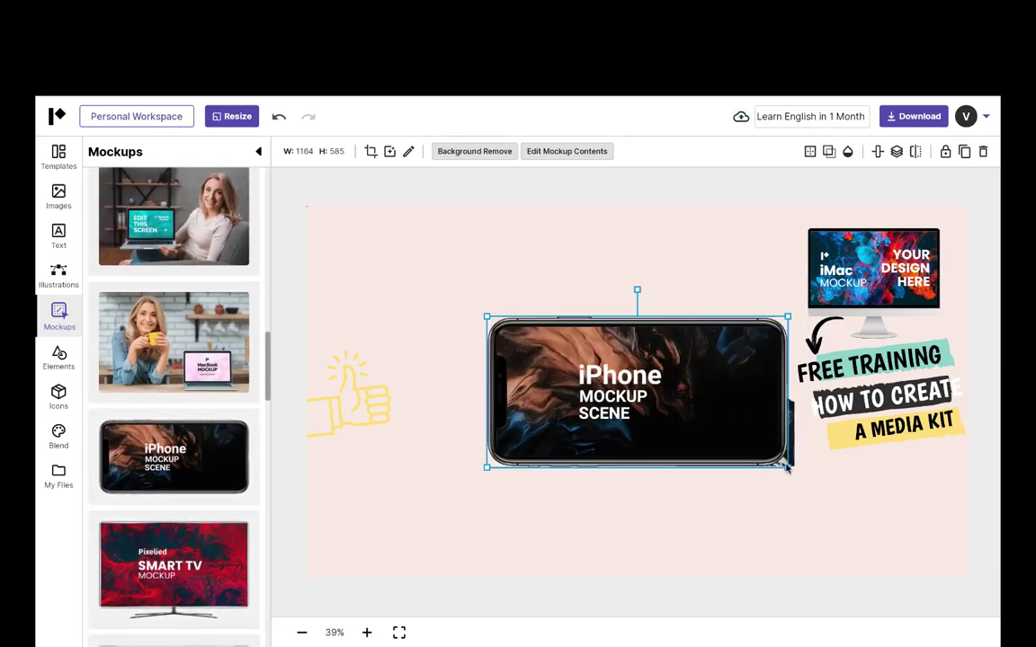
Rotate the iPhone mockup to a tilted upright position, scale it to about 738 × 371 px, and place it over the thumbs-up icon.
click(637, 292)
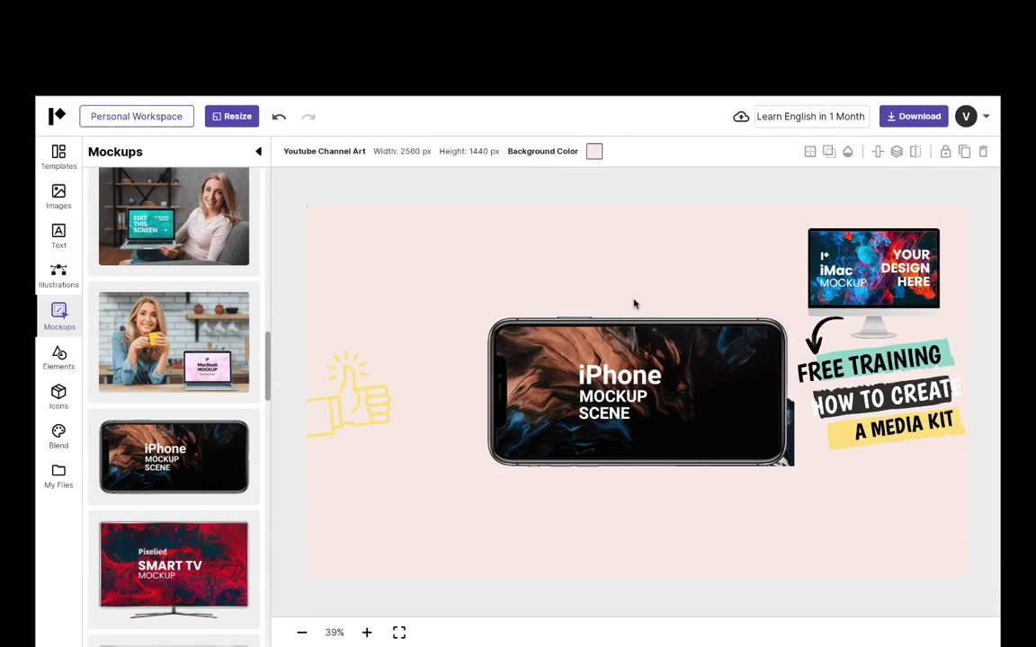
mouse_move(634, 328)
mouse_down()
mouse_move(517, 266)
mouse_move(485, 263)
mouse_move(606, 256)
mouse_move(651, 329)
mouse_up()
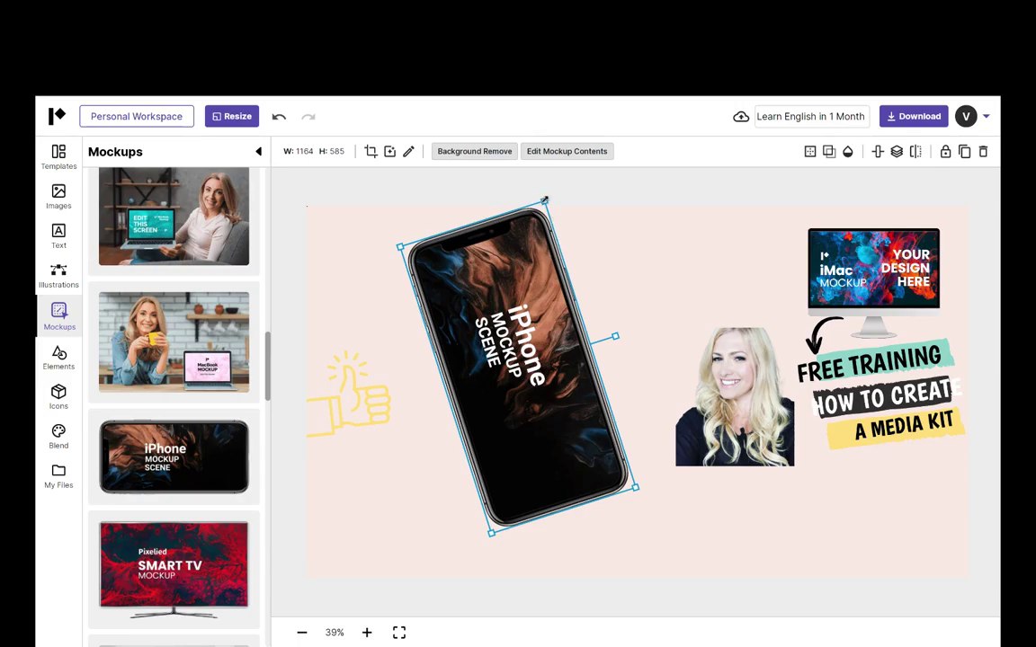
drag(544, 200, 524, 322)
drag(493, 365, 415, 325)
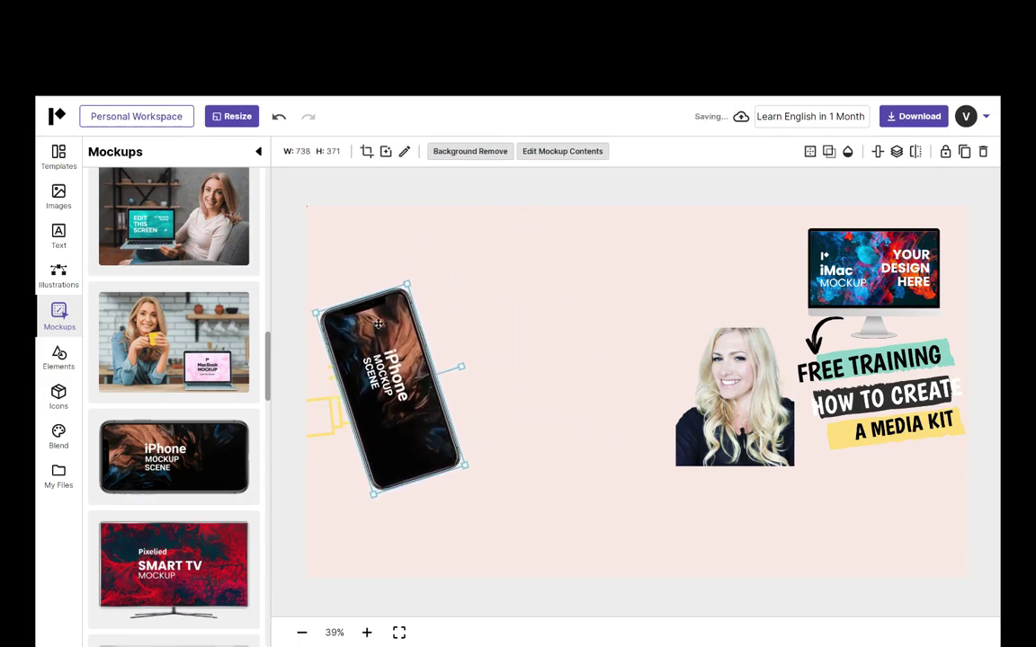
drag(378, 324, 370, 325)
Edit the iMac mockup's contents and insert the uploaded yellow landing-page image.
click(872, 270)
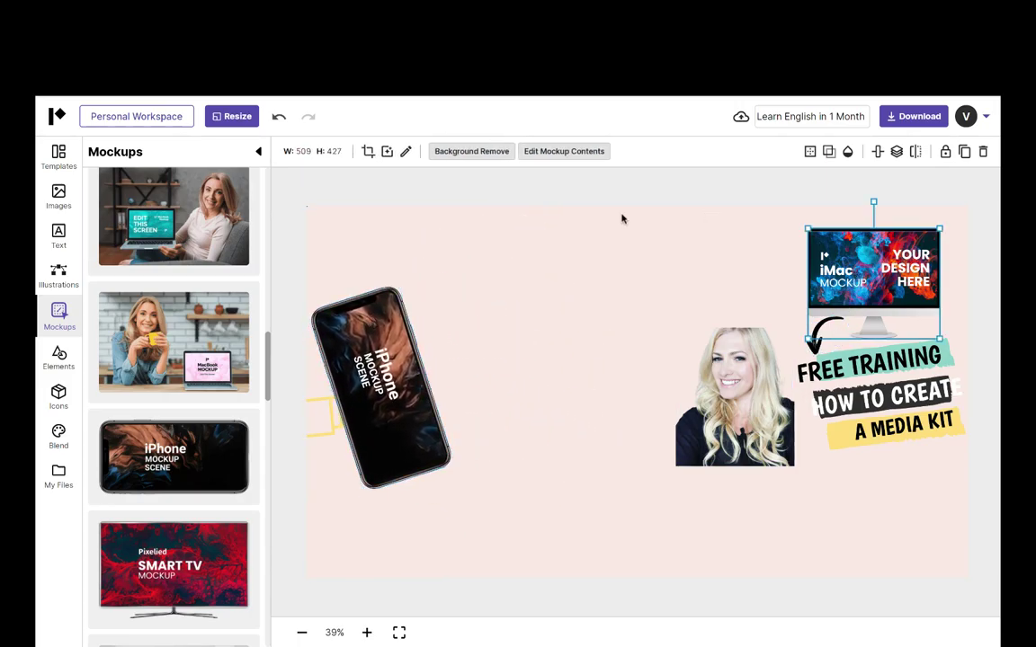
click(567, 152)
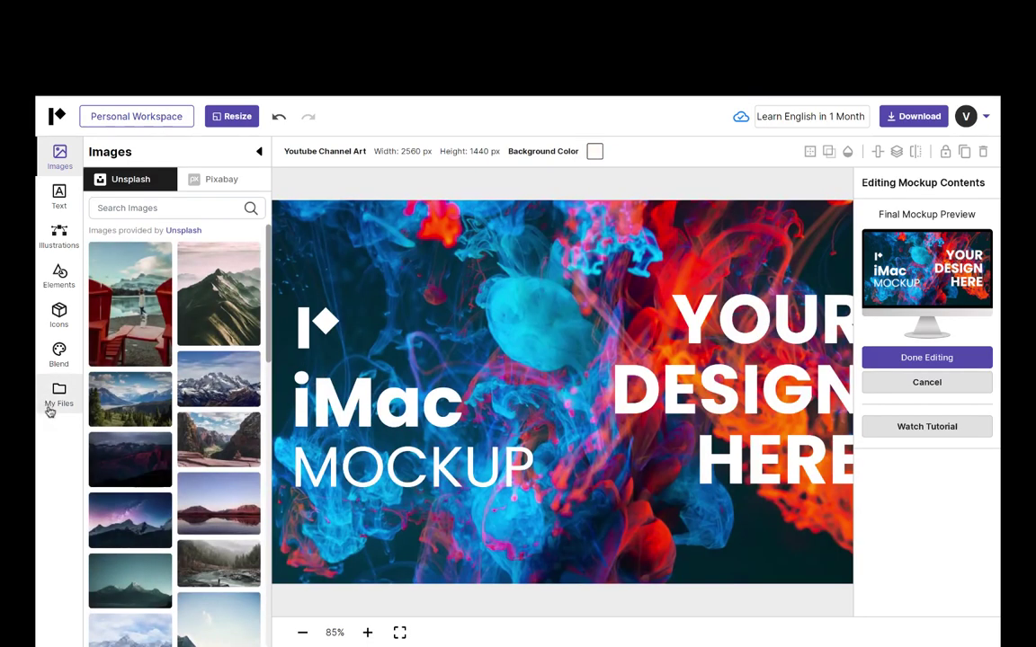
click(51, 404)
click(146, 333)
Scale the yellow page image to about 1643 × 914 px, position it over the iMac's screen area, and finish editing the mockup.
drag(463, 409, 690, 411)
click(302, 632)
click(302, 632)
click(302, 632)
click(302, 632)
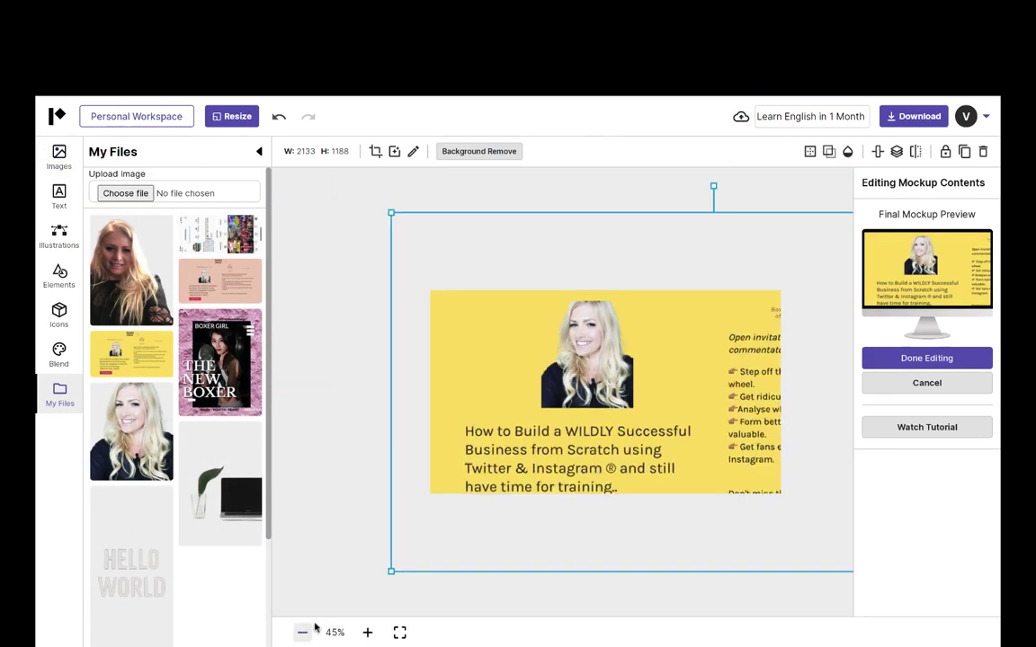
drag(393, 215, 533, 304)
drag(643, 412, 511, 347)
click(934, 359)
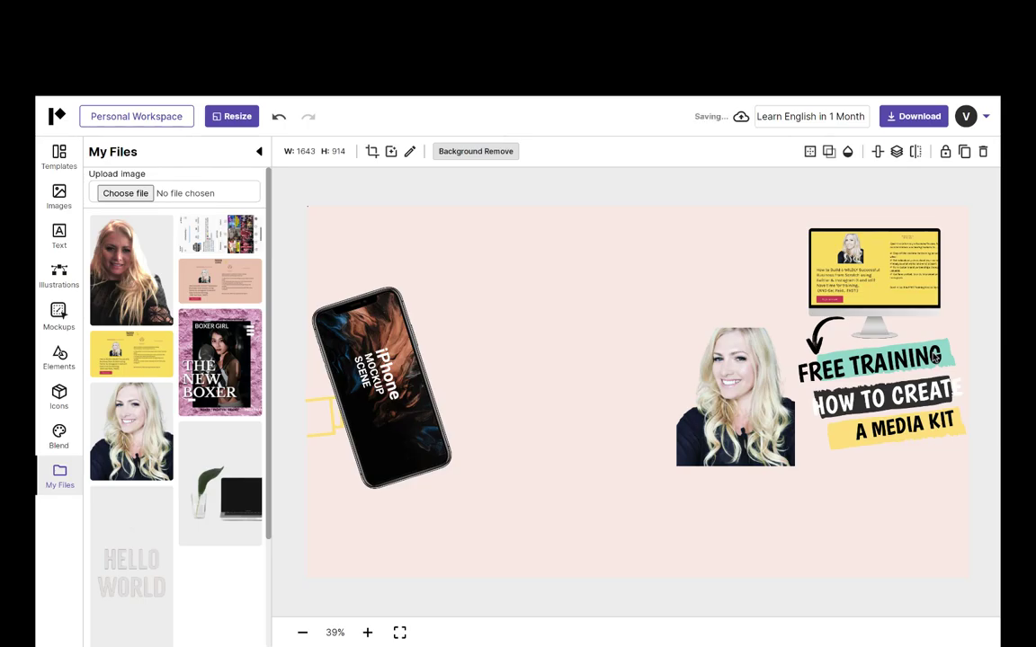
Edit the iPhone mockup's contents and insert the uploaded sideways Instagram profile screenshot.
click(395, 324)
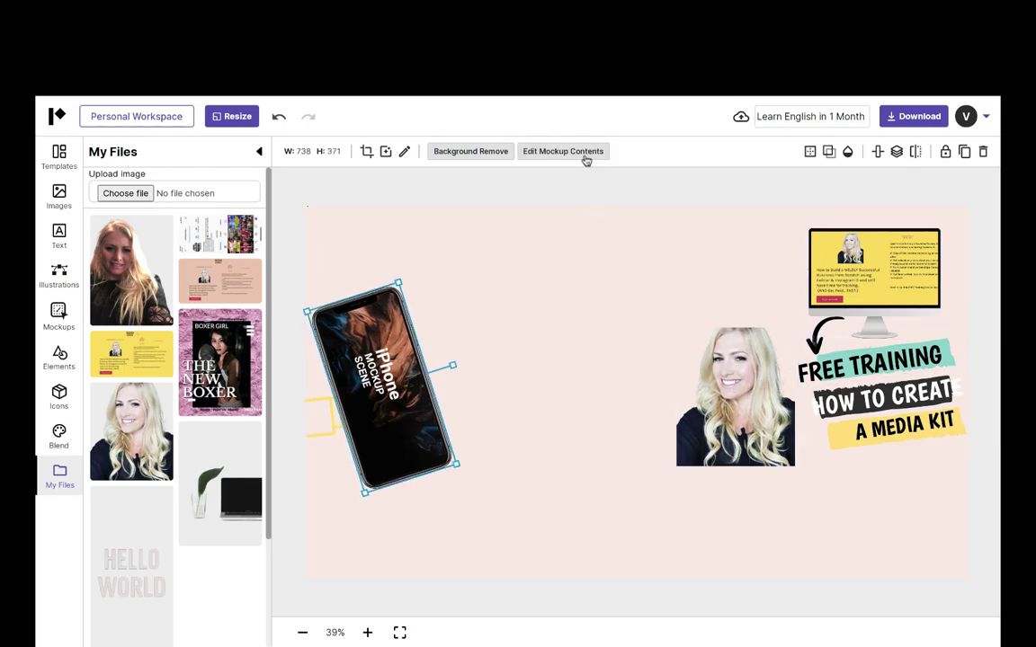
click(563, 151)
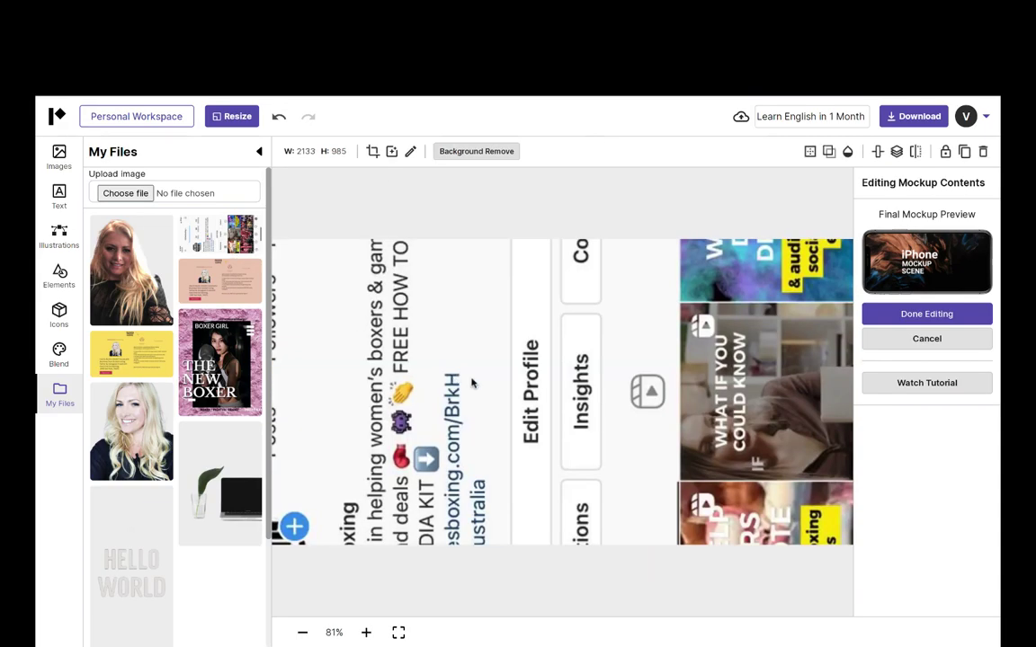
drag(590, 385, 768, 383)
Scale the profile screenshot to about 1285 × 593 px so it covers the iPhone's screen area, and finish editing the mockup.
click(301, 635)
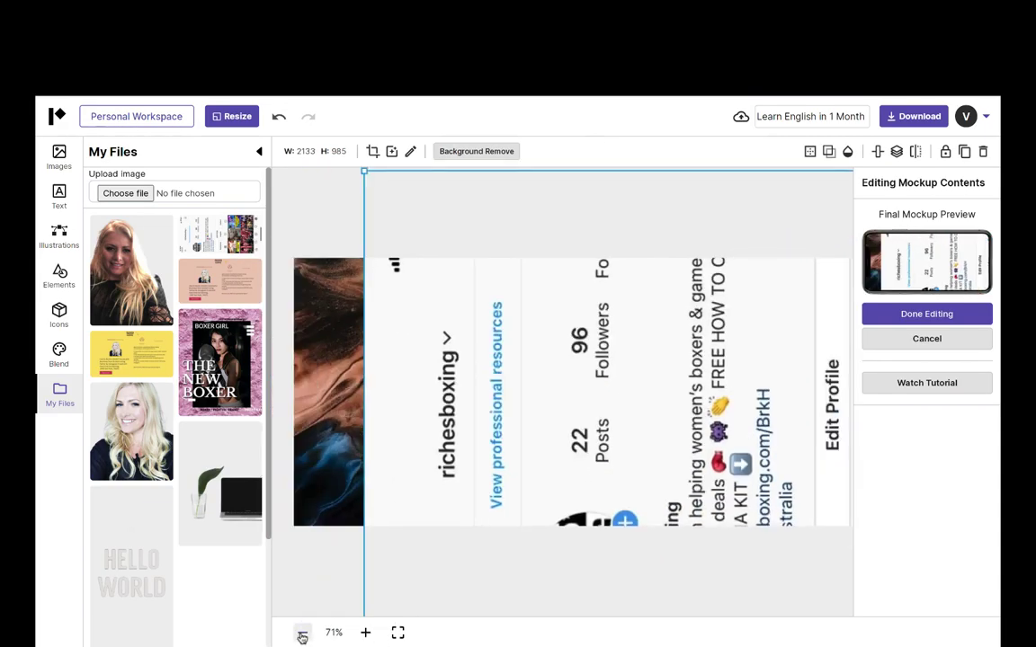
click(301, 635)
click(302, 635)
click(301, 635)
drag(479, 264, 647, 341)
drag(685, 432, 457, 385)
drag(418, 294, 522, 342)
drag(558, 401, 472, 377)
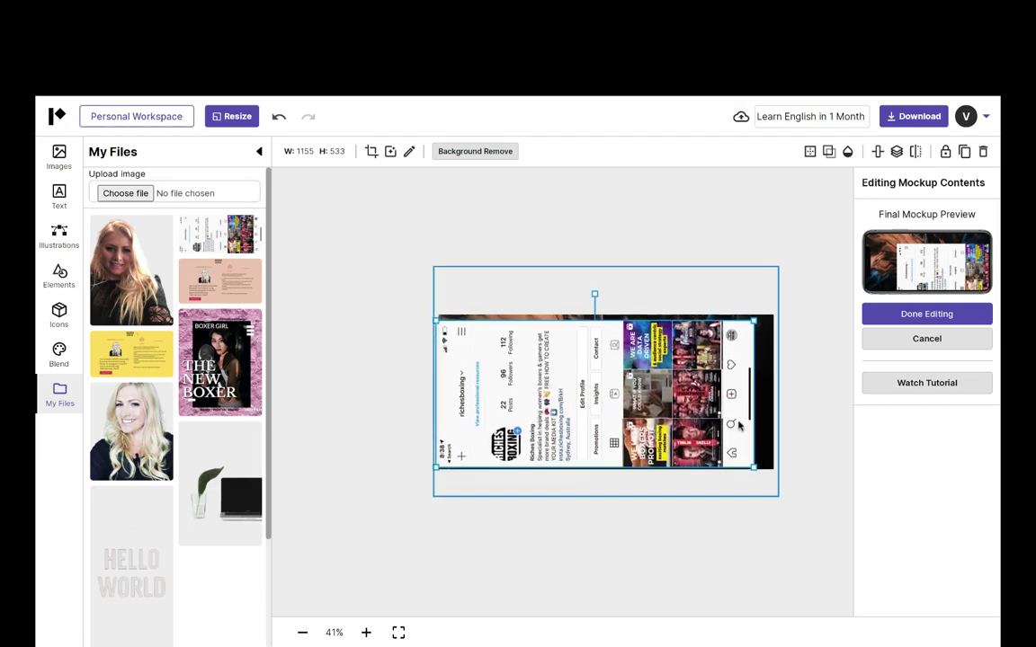
drag(754, 320, 808, 323)
drag(726, 348, 728, 355)
click(932, 314)
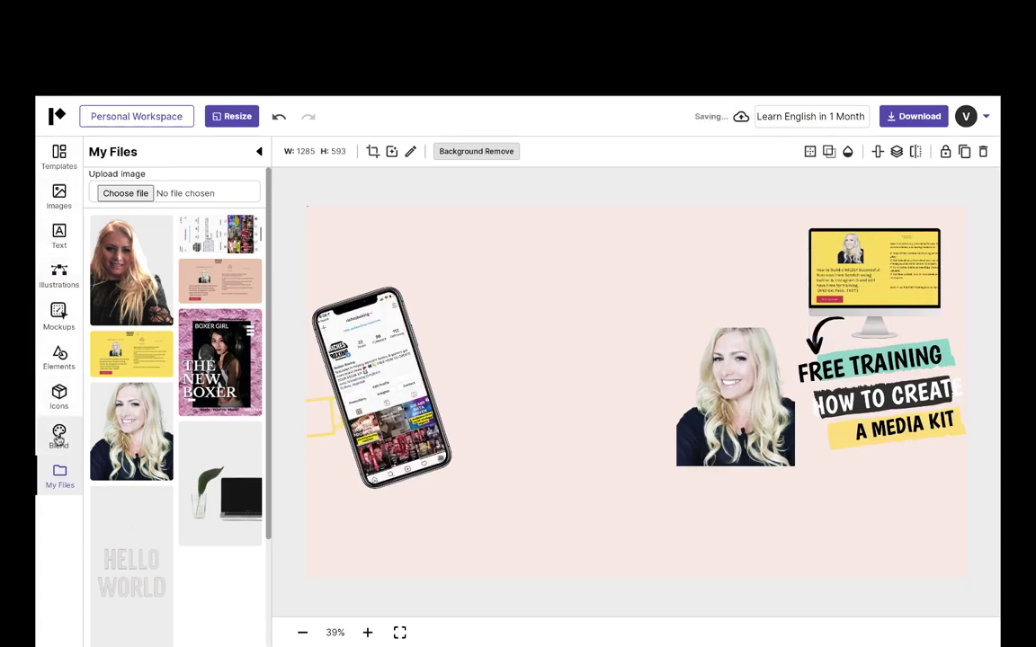
Add a subheadline text, scale it to about 1028 × 133 px, and place it between the iPhone mockup and the portrait.
click(56, 235)
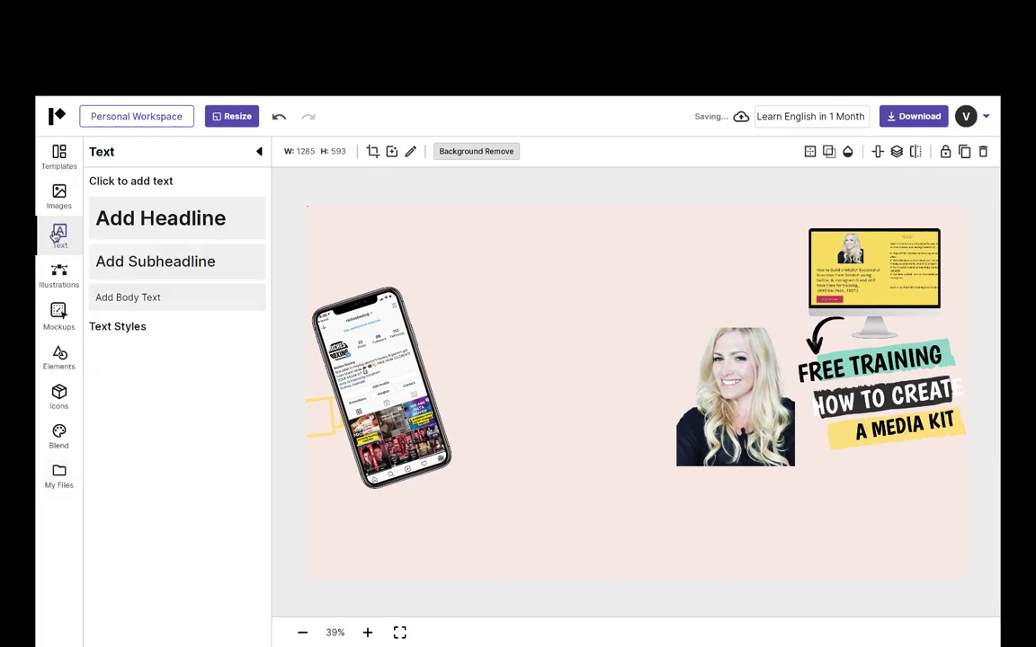
click(156, 261)
drag(502, 359, 407, 311)
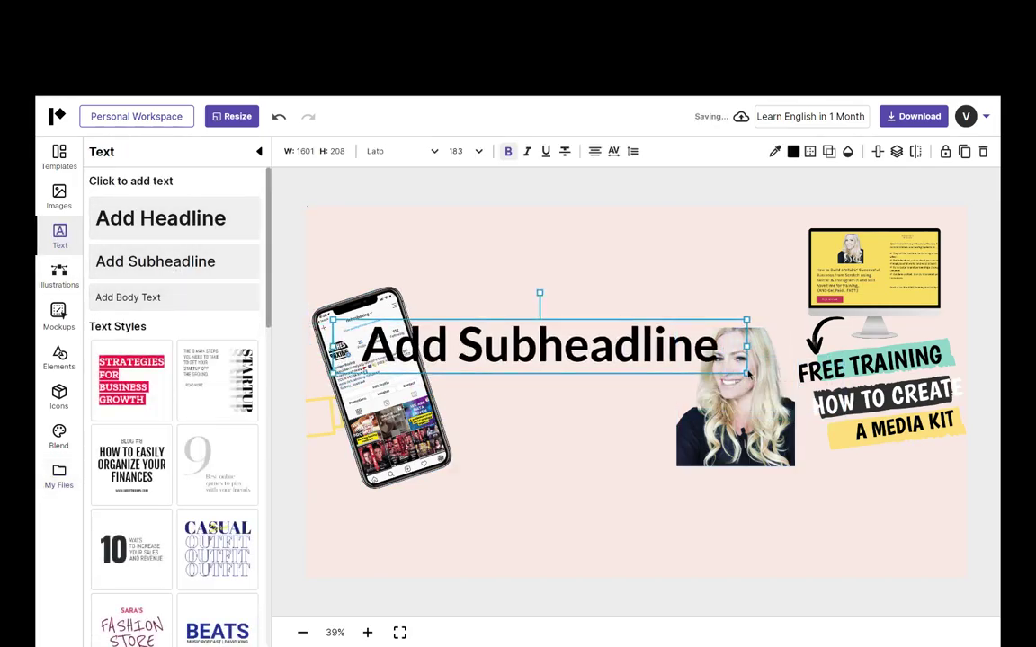
drag(746, 372, 652, 368)
mouse_move(647, 622)
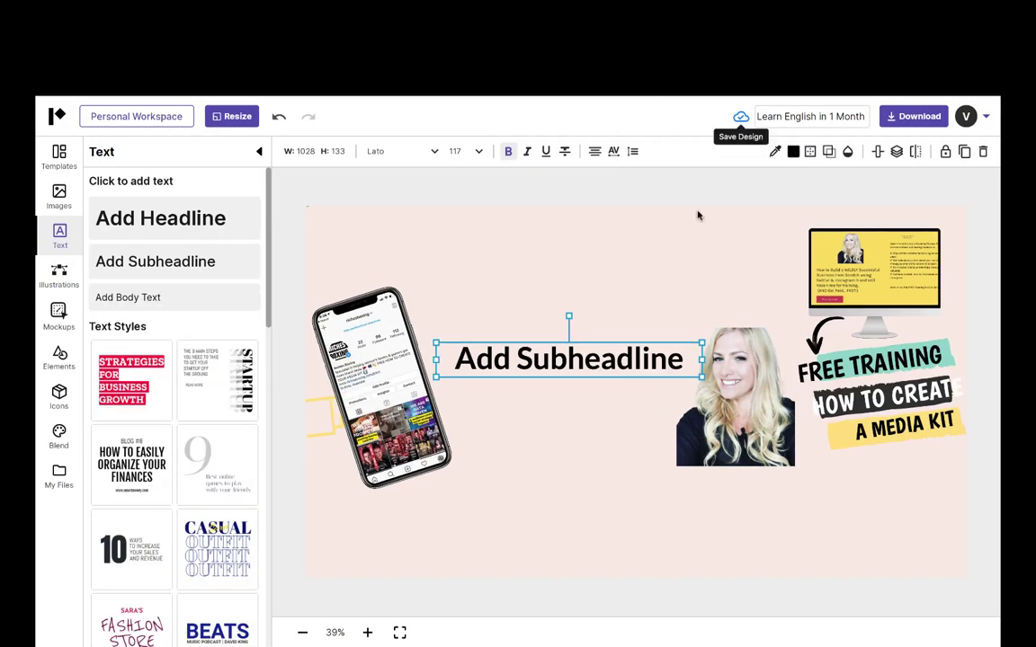
Replace the subheadline placeholder with "Specialist in helping women's boxers & gamers get more brand deals", checking Notes for the wording.
click(689, 361)
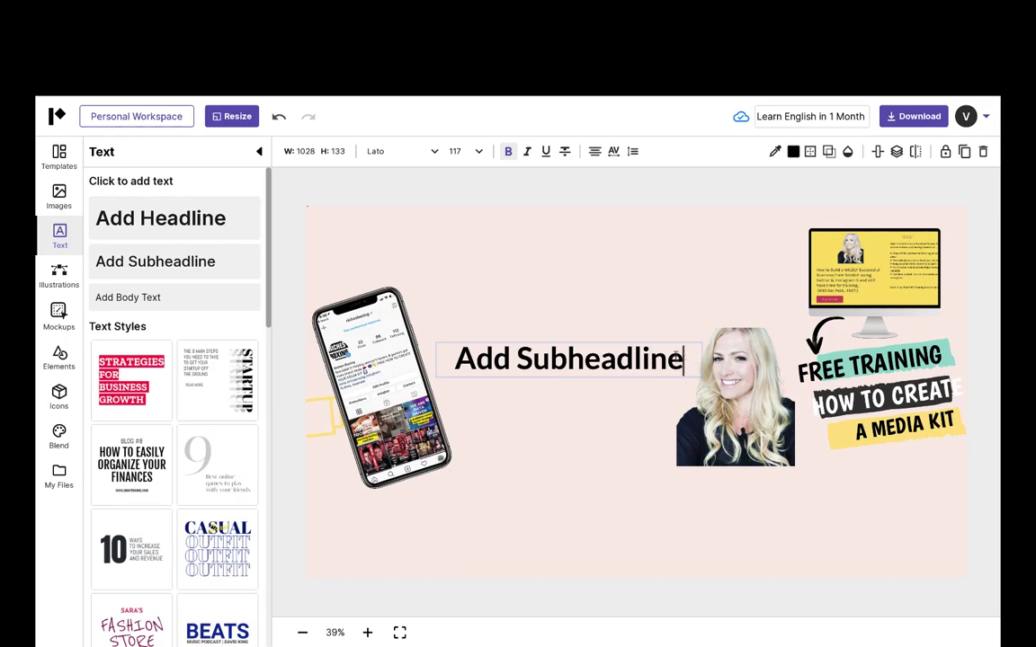
key(ctrl+a)
key(BackSpace)
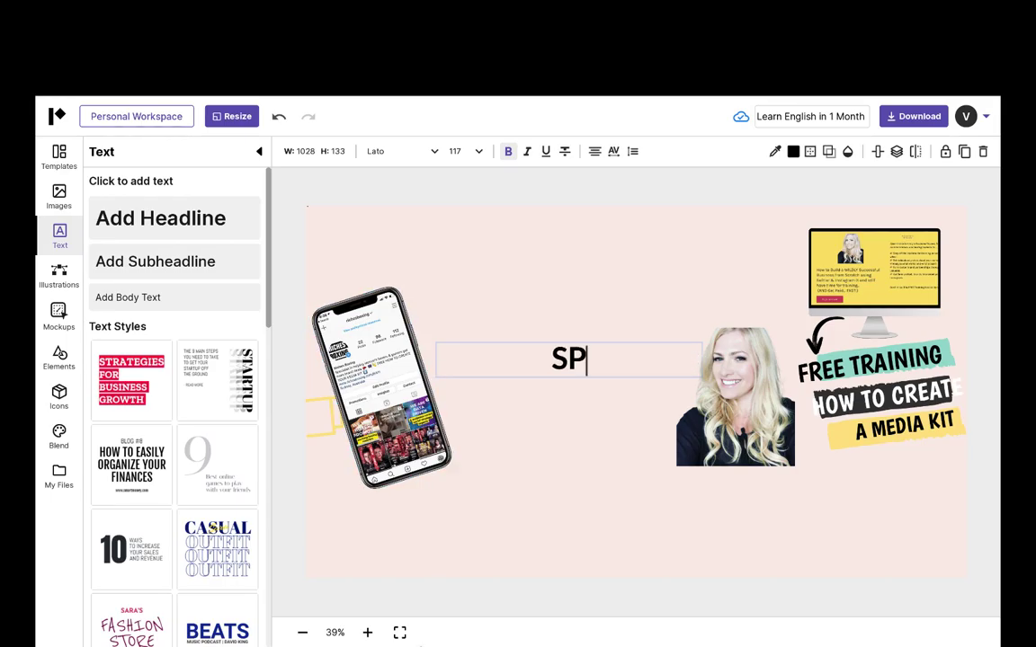
mouse_move(420, 643)
key(super+space)
text(notes)
key(Return)
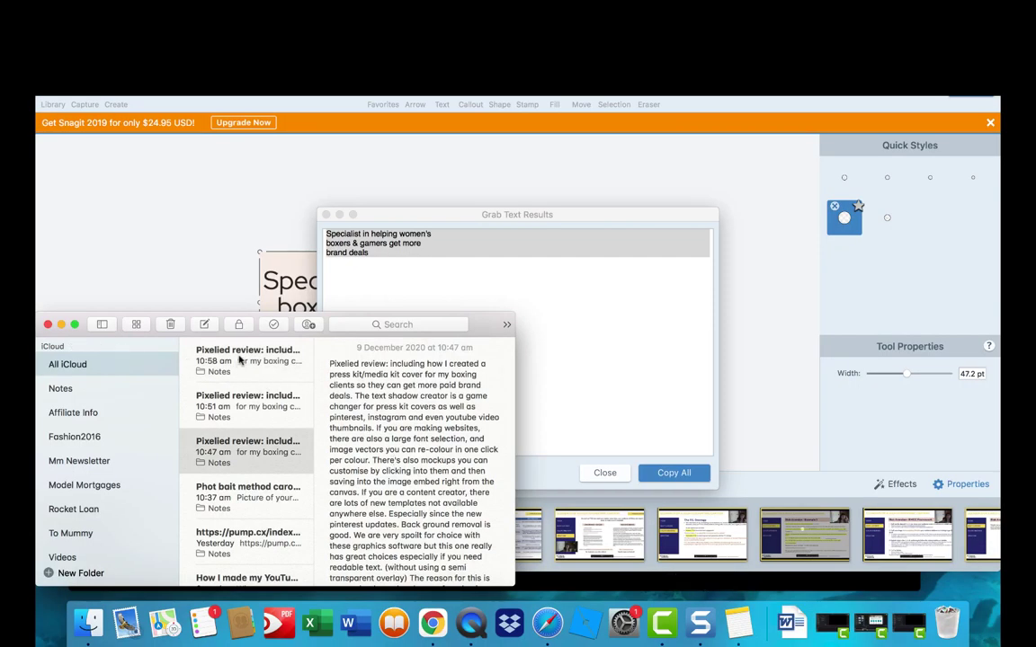
click(240, 360)
click(47, 328)
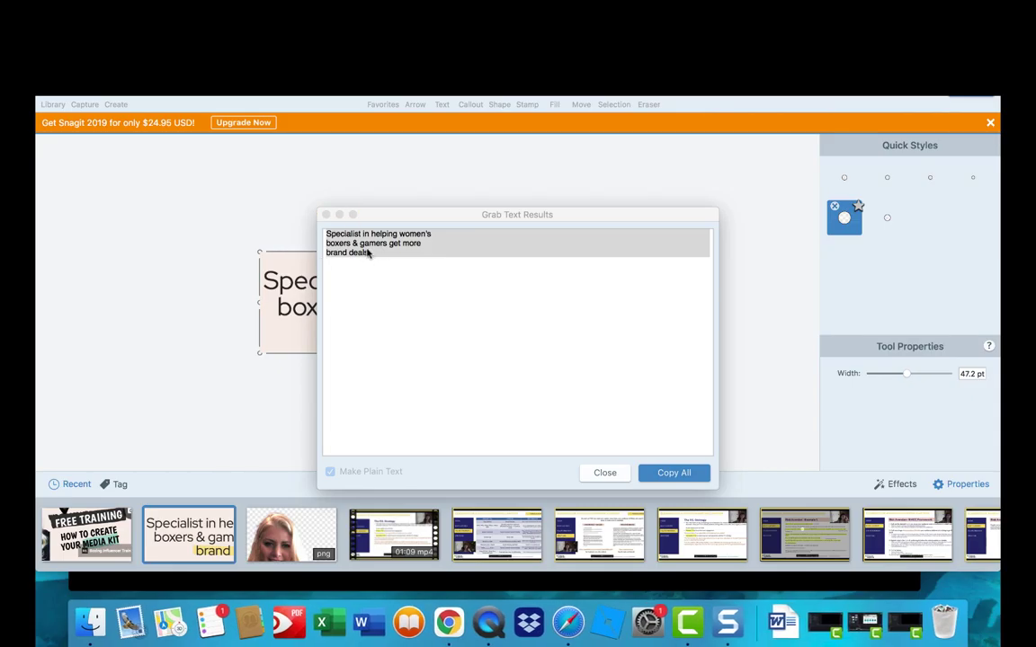
click(448, 622)
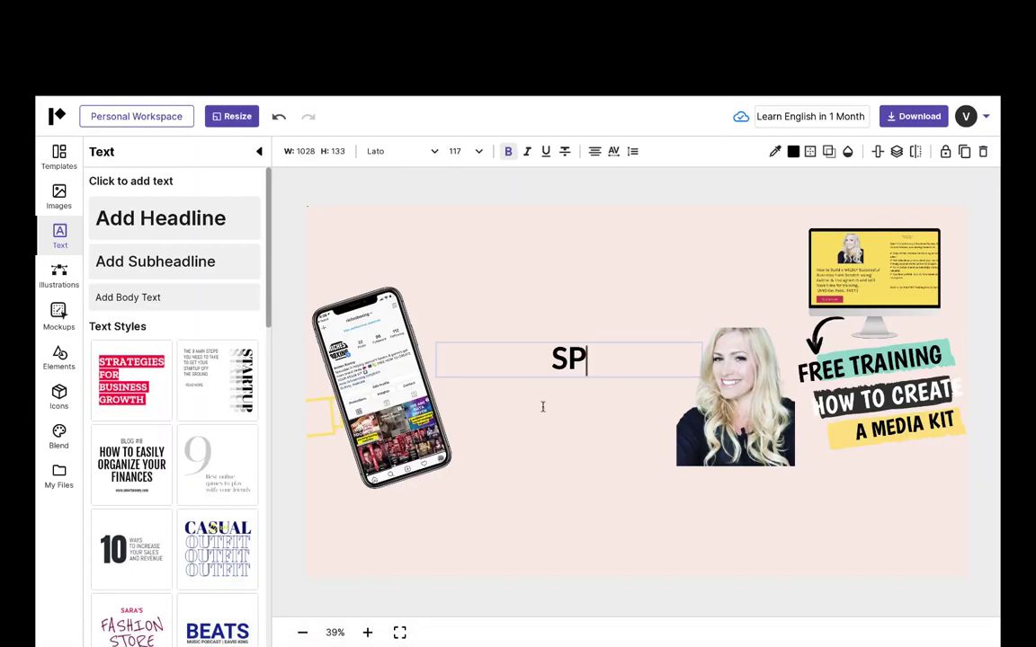
text(Specialist in helping women's boxers & gamers get more brand deals)
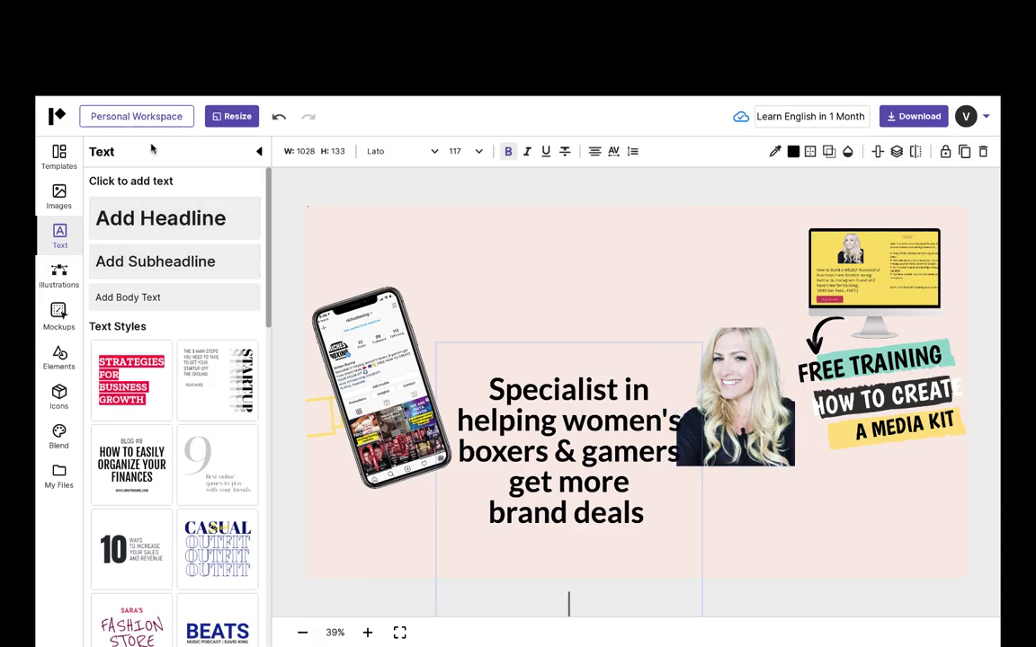
Set the tagline's font to Red Hat Display and remove its bold formatting.
click(377, 151)
click(213, 182)
text(re)
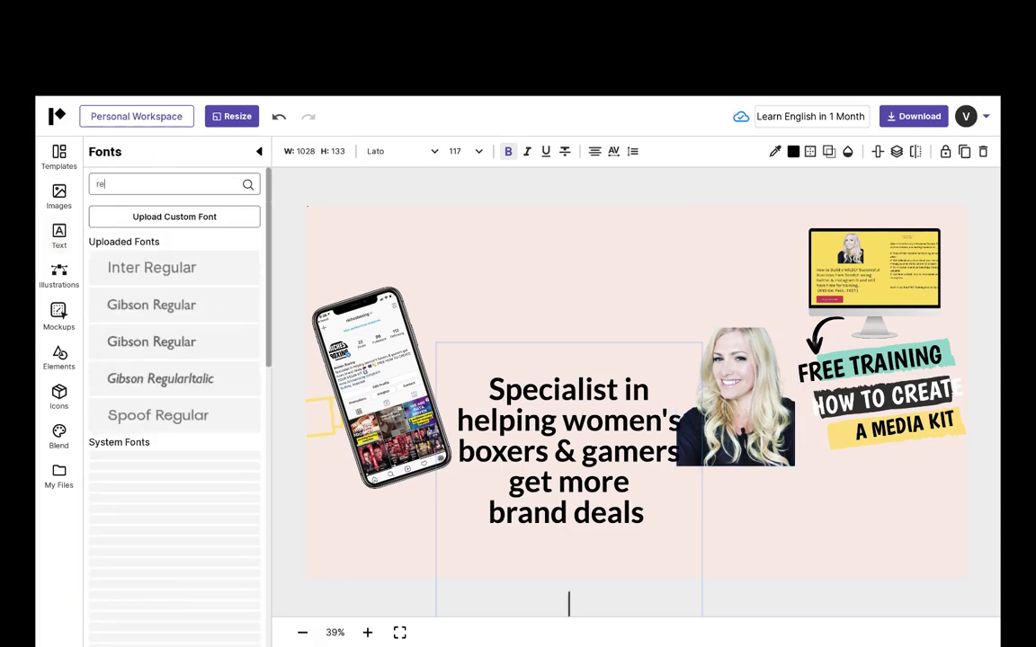
text(d)
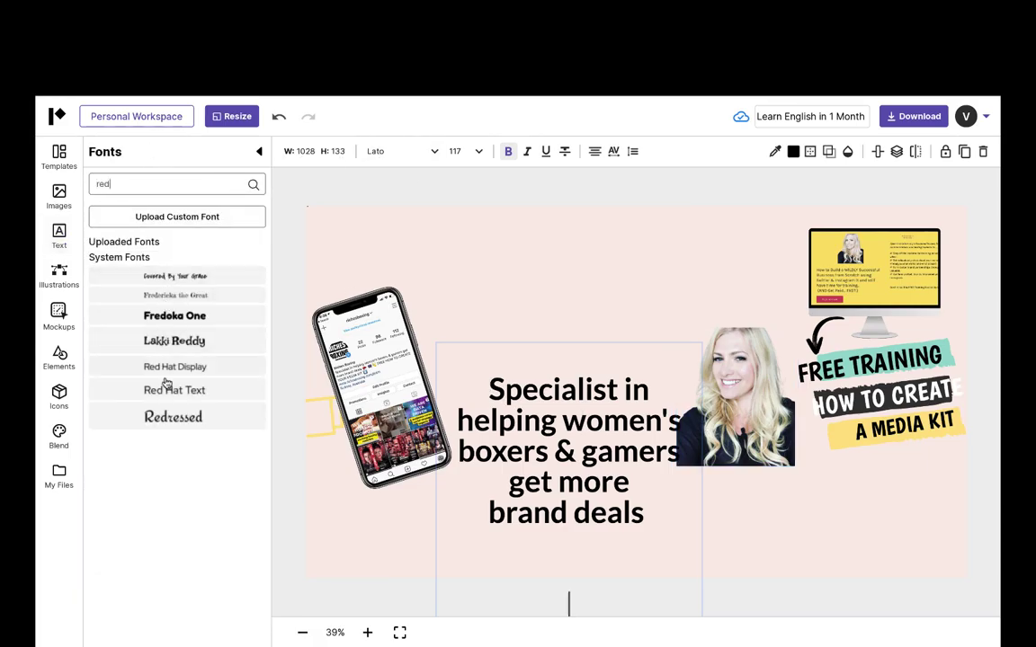
click(168, 370)
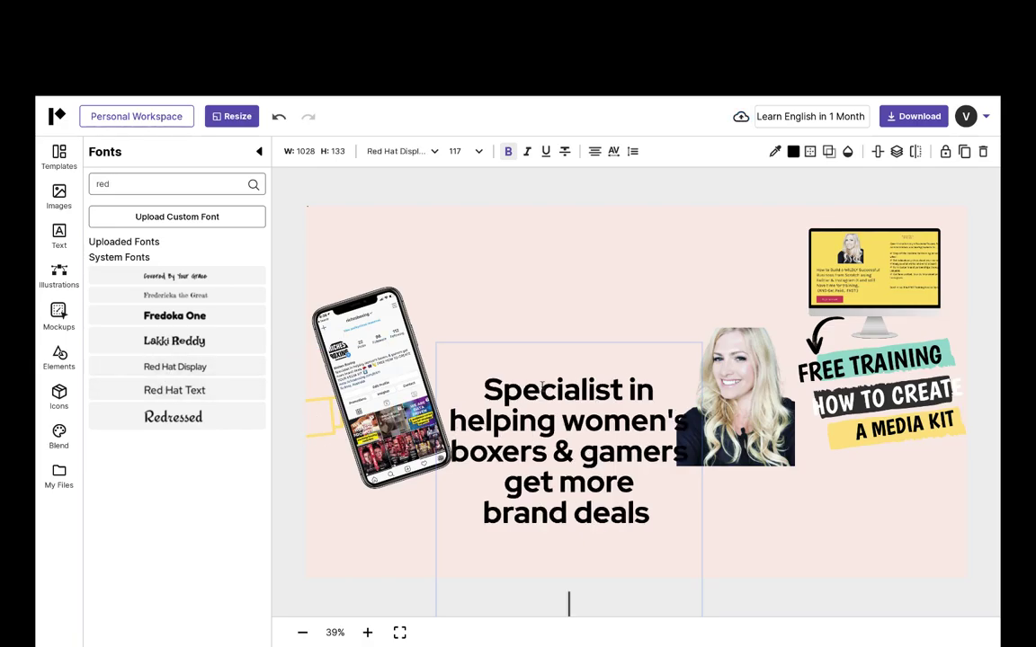
click(509, 155)
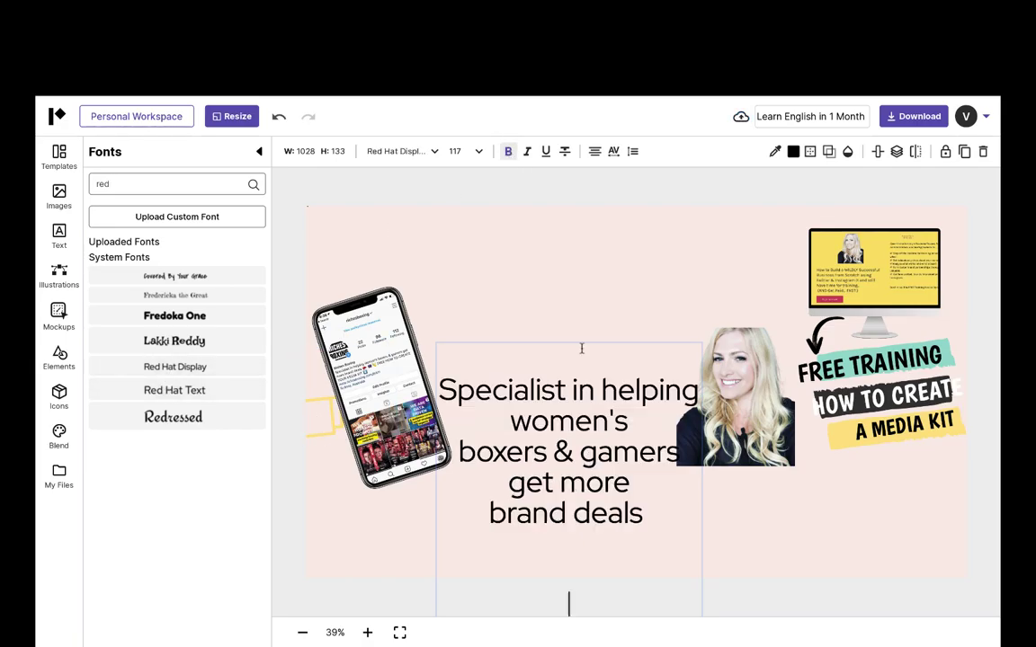
Reduce the tagline's font size to 72 so it fits on three lines between the phone and the portrait.
click(478, 151)
click(466, 285)
click(477, 152)
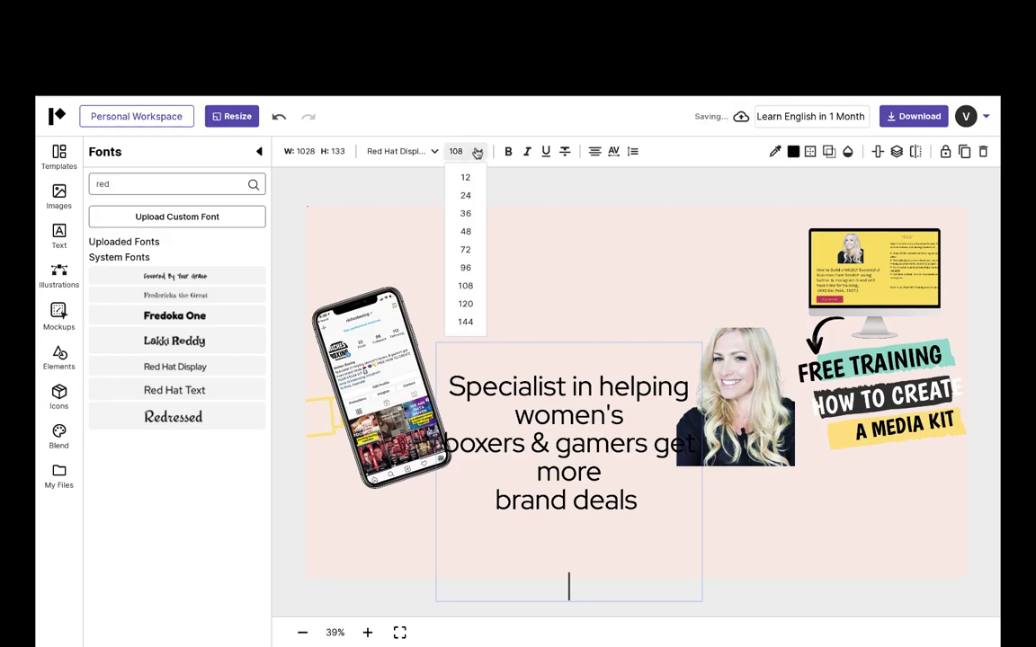
click(465, 268)
click(480, 151)
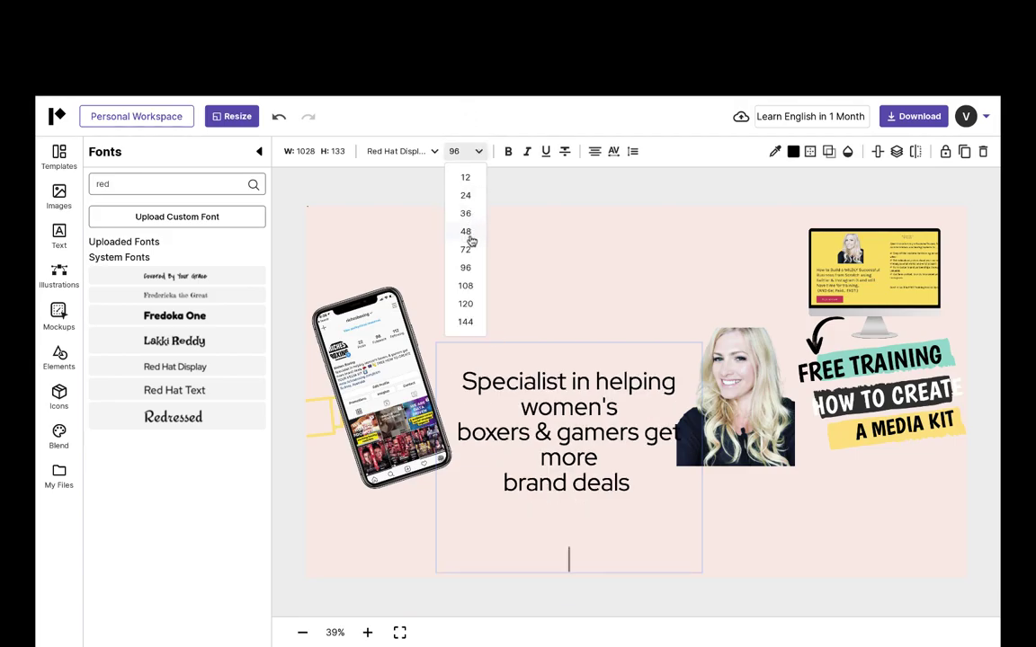
click(470, 241)
click(477, 151)
click(470, 267)
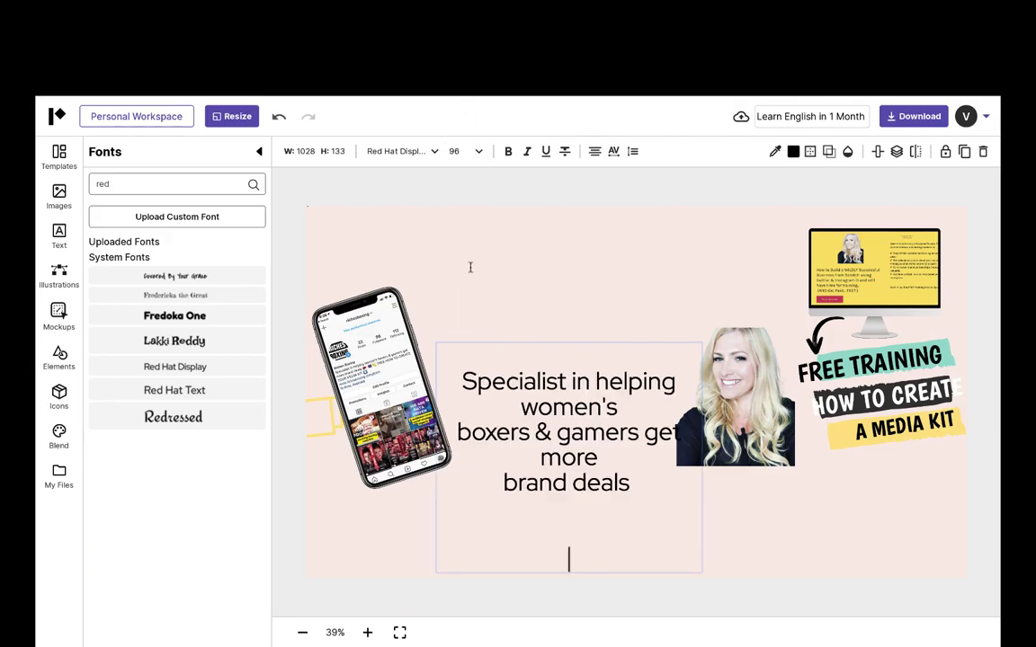
click(478, 152)
click(471, 246)
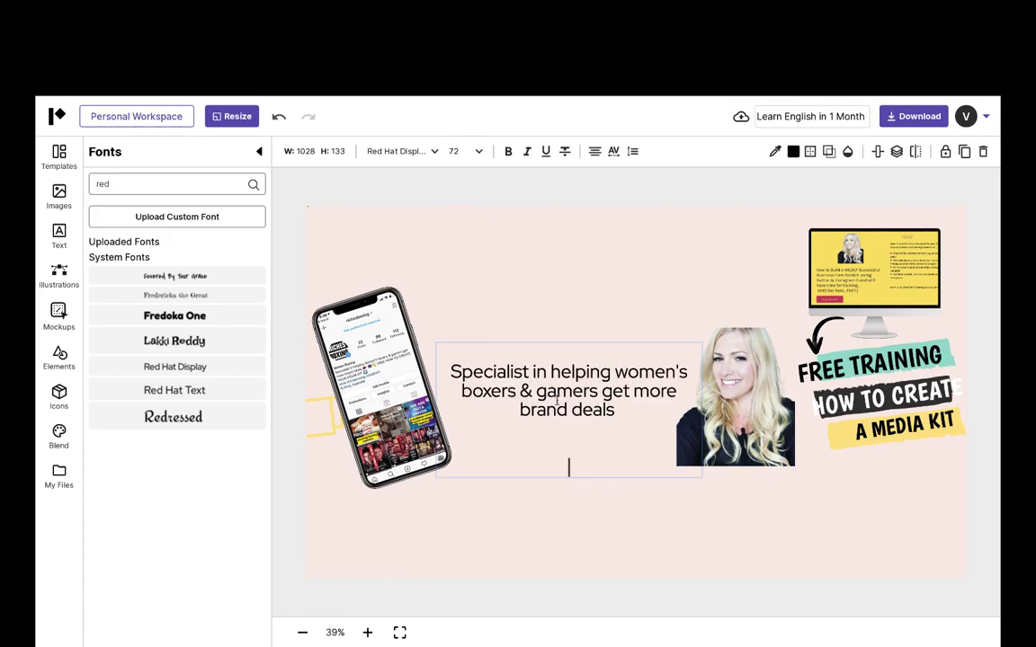
click(848, 438)
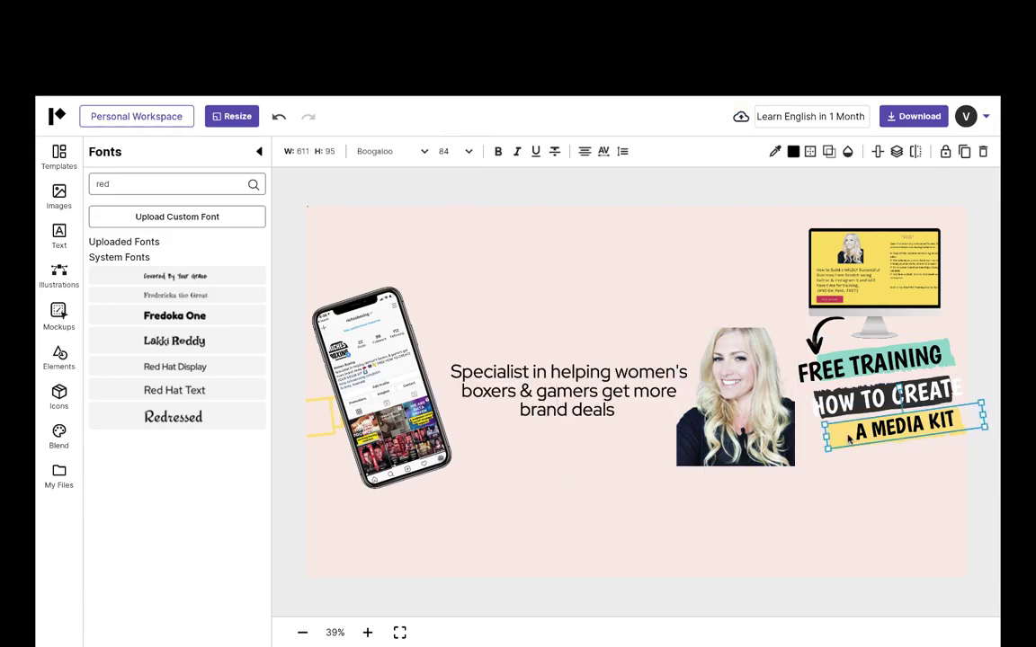
click(964, 151)
drag(854, 436, 616, 490)
key(Delete)
Duplicate the yellow brush stroke, move the copy onto the tagline, and reposition "A MEDIA KIT" over the original stroke.
click(881, 457)
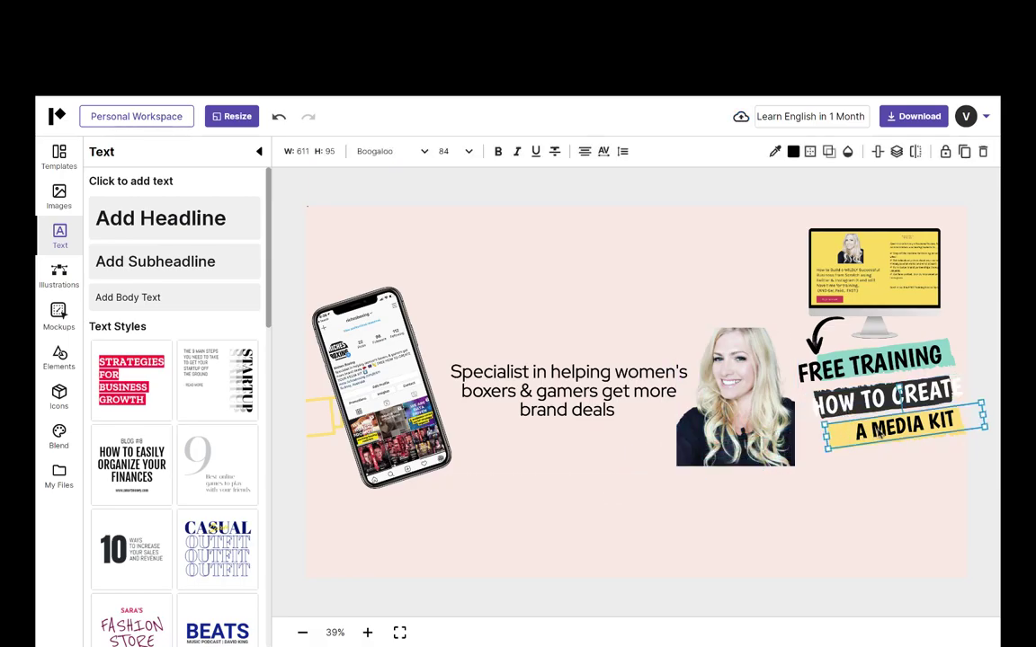
click(876, 436)
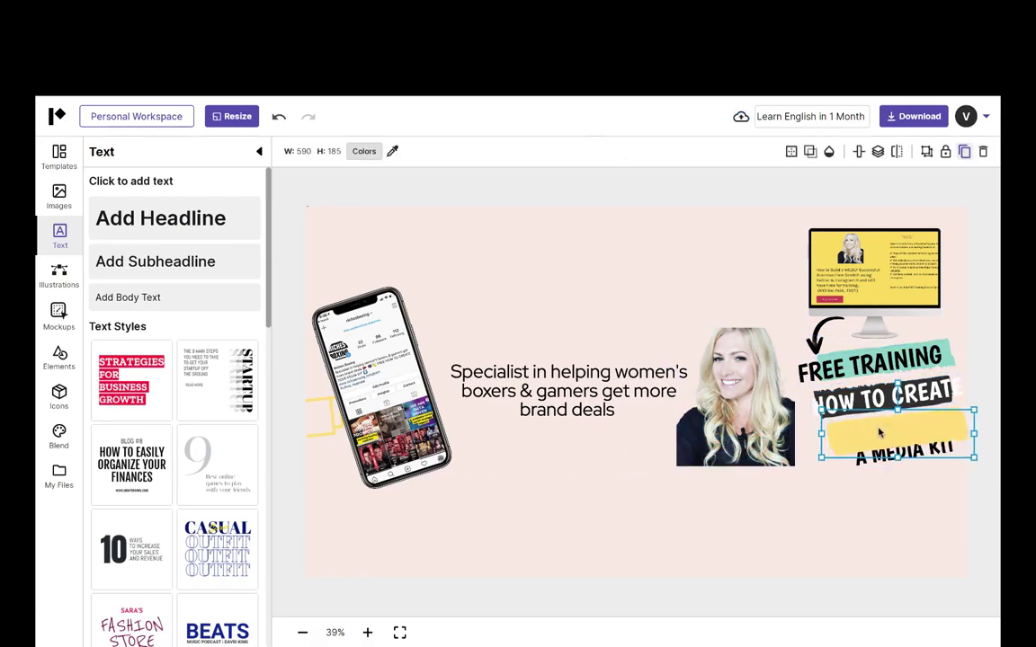
drag(876, 436, 525, 411)
drag(930, 450, 922, 428)
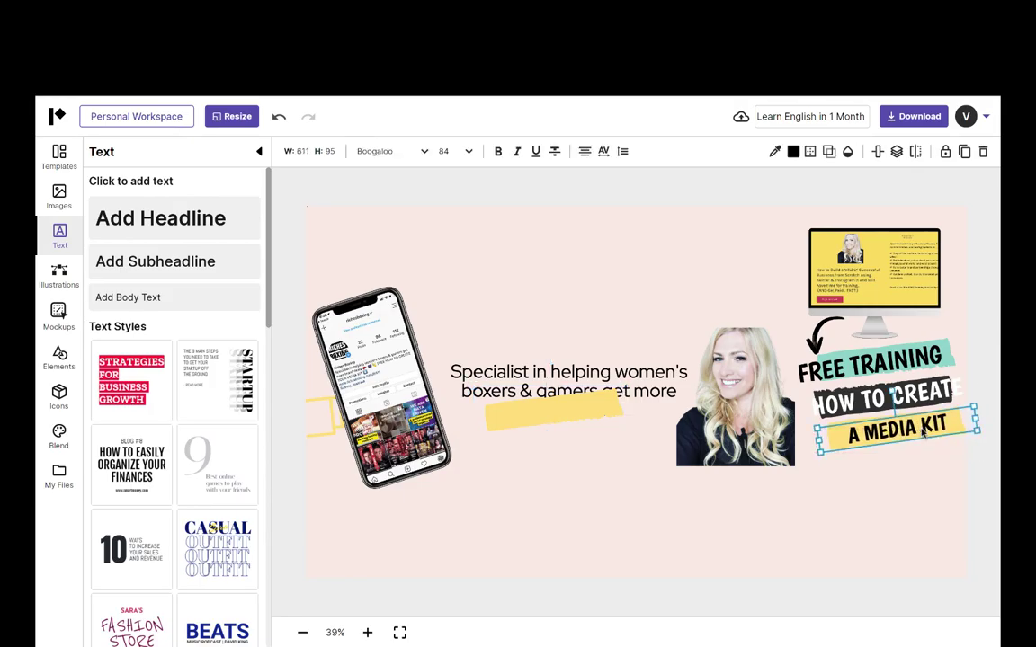
Rotate the copied yellow stroke until it looks level, place it at "brand deals", and layer it behind the tagline.
click(607, 413)
drag(549, 360, 556, 360)
drag(557, 415, 568, 420)
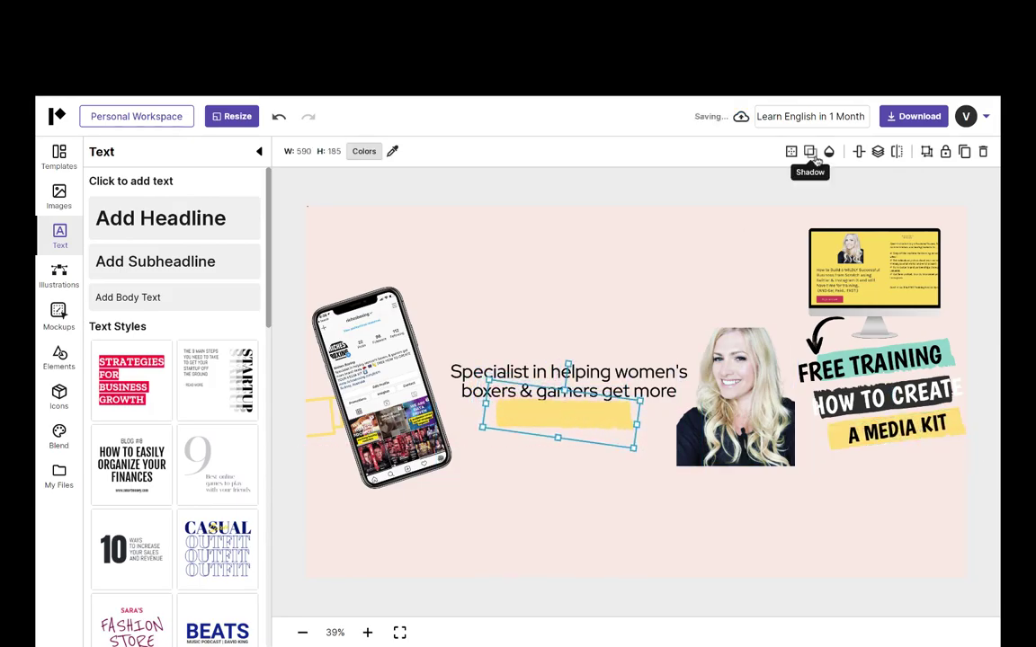
click(878, 151)
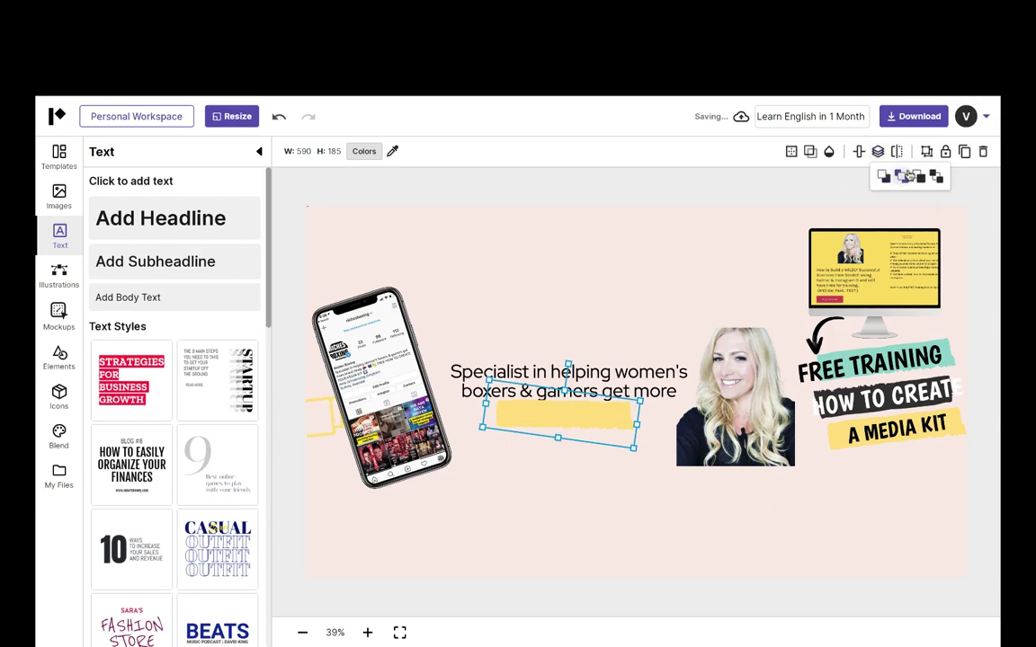
click(910, 176)
click(574, 410)
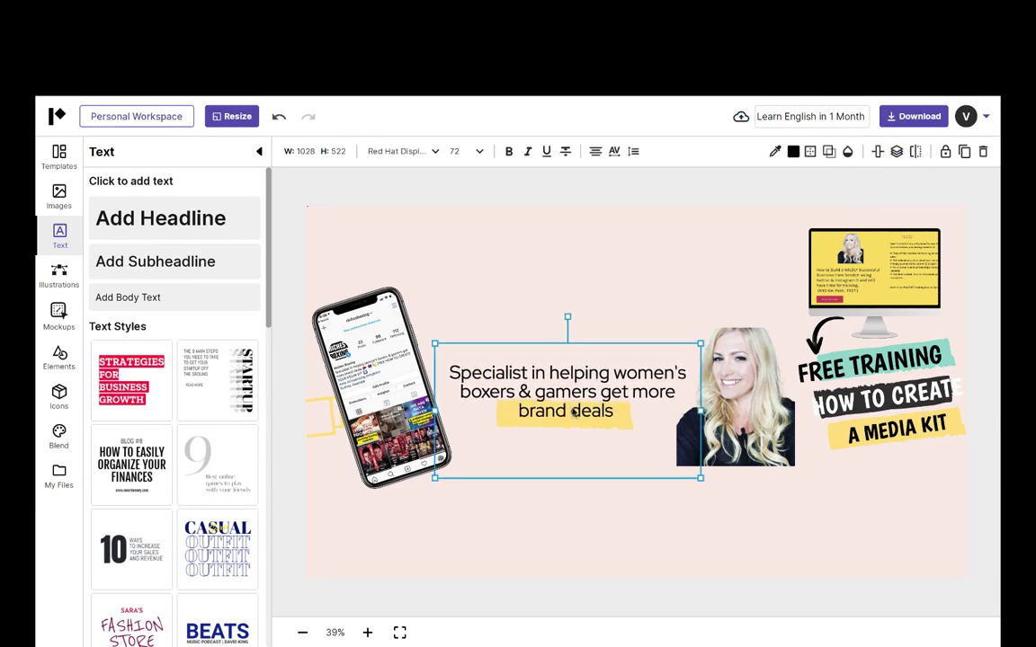
Shrink the copied yellow stroke to about 428 × 134 px so it fits behind "brand deals", moving the tagline aside and back.
click(600, 431)
click(898, 154)
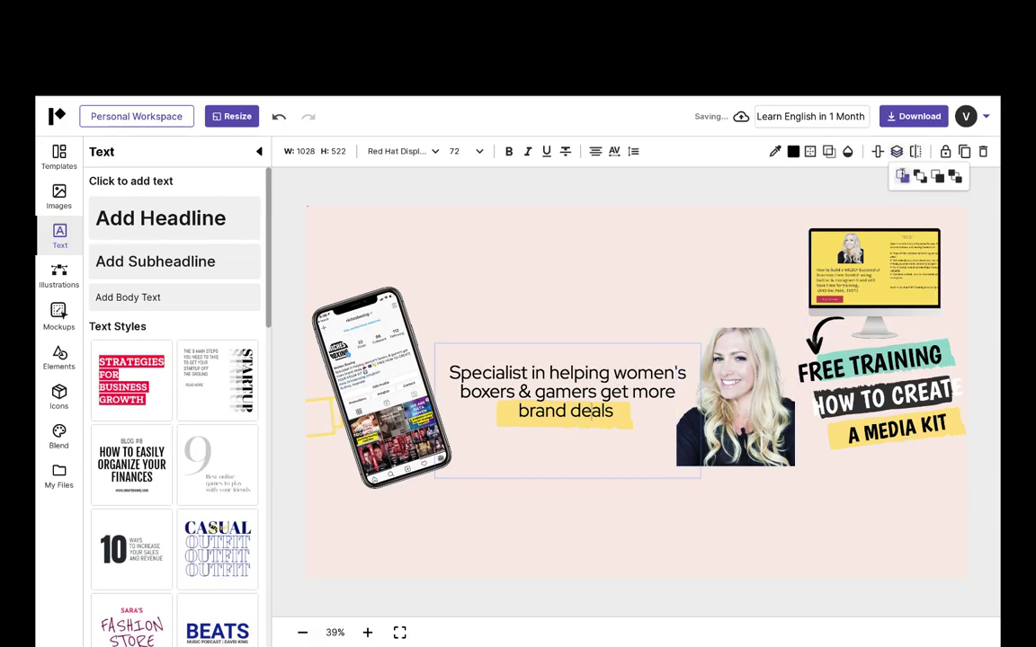
click(614, 412)
click(694, 341)
drag(656, 350, 657, 237)
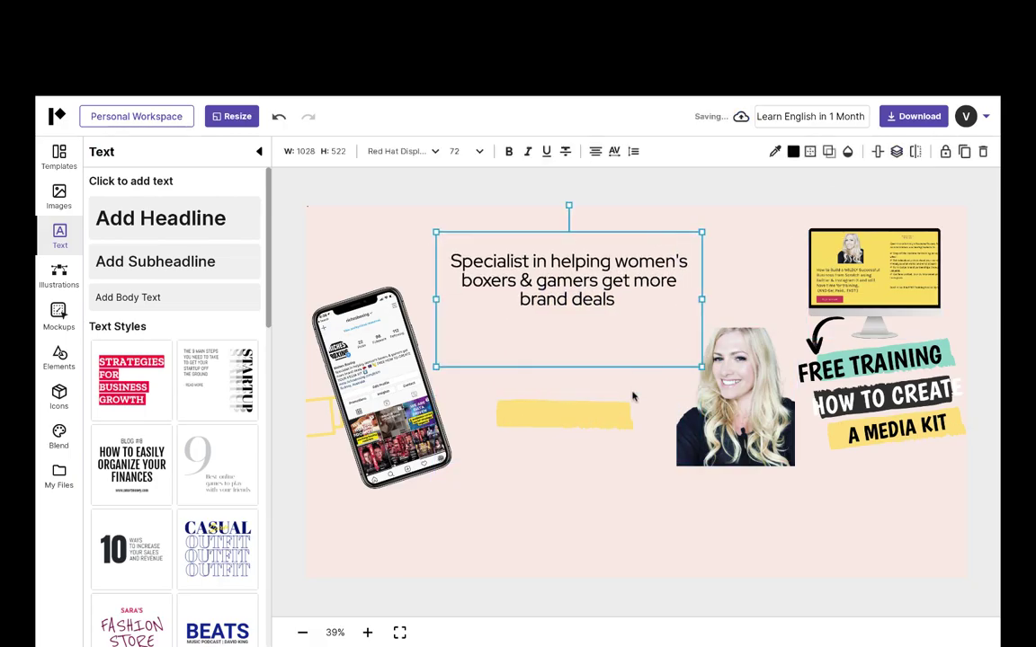
click(619, 414)
drag(631, 447, 606, 418)
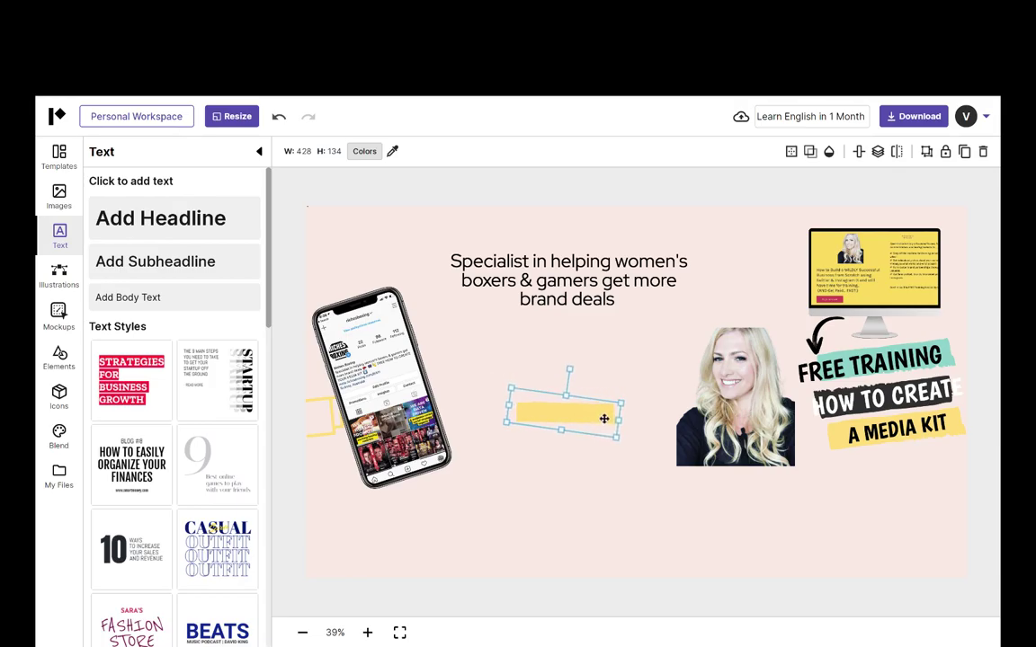
click(615, 256)
drag(615, 256, 614, 367)
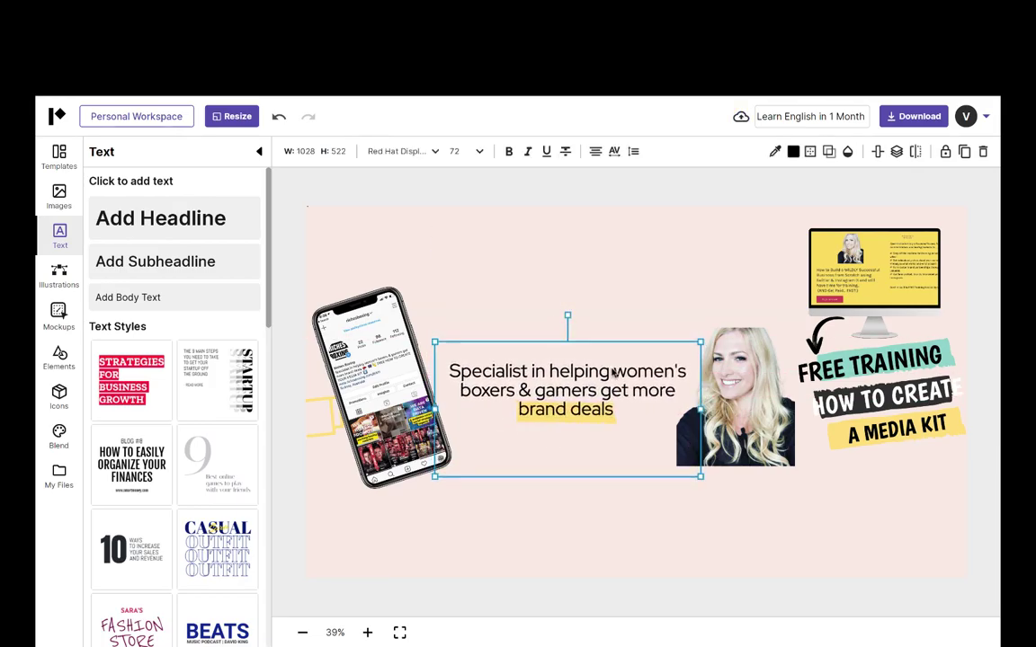
click(677, 295)
Bring the yellow thumbs-up illustration in front of the iPhone mockup and move it over the phone's lower left edge.
click(329, 395)
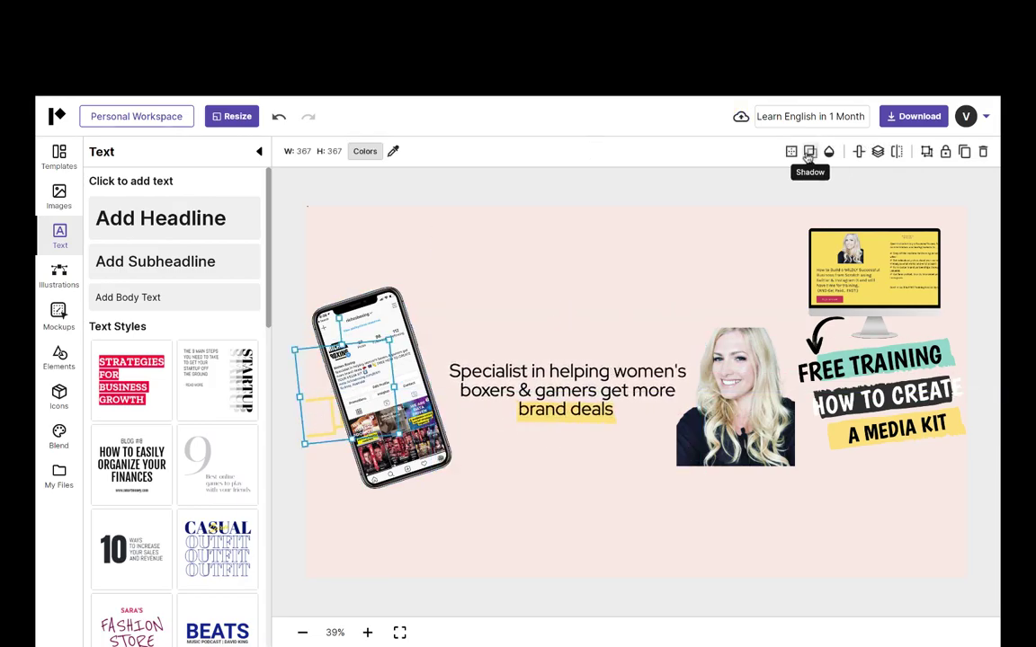
click(878, 151)
click(900, 178)
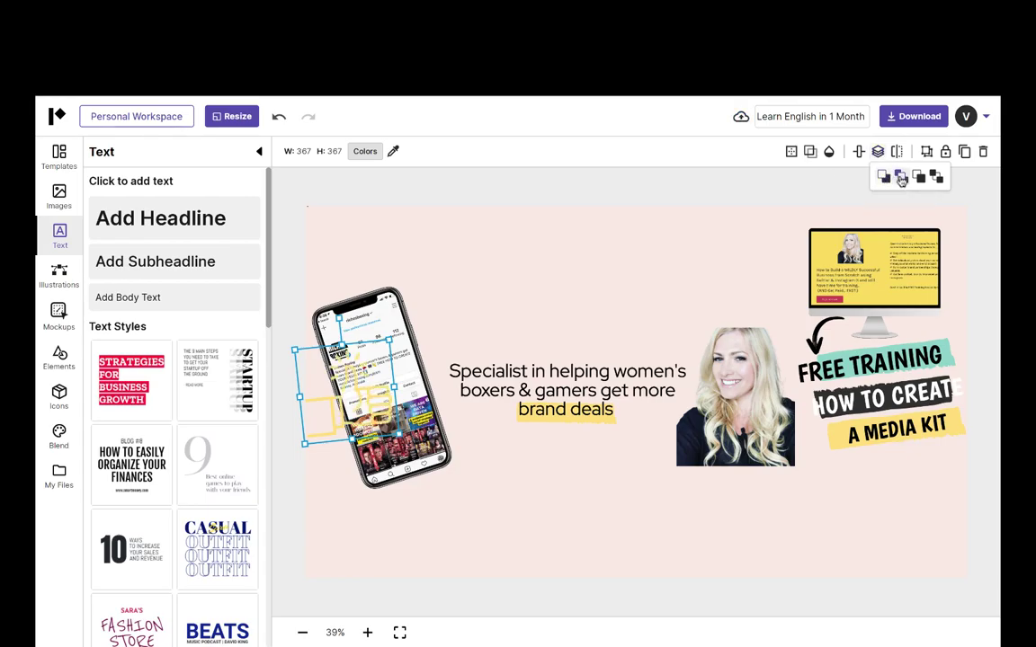
click(661, 228)
drag(364, 393, 344, 421)
click(623, 268)
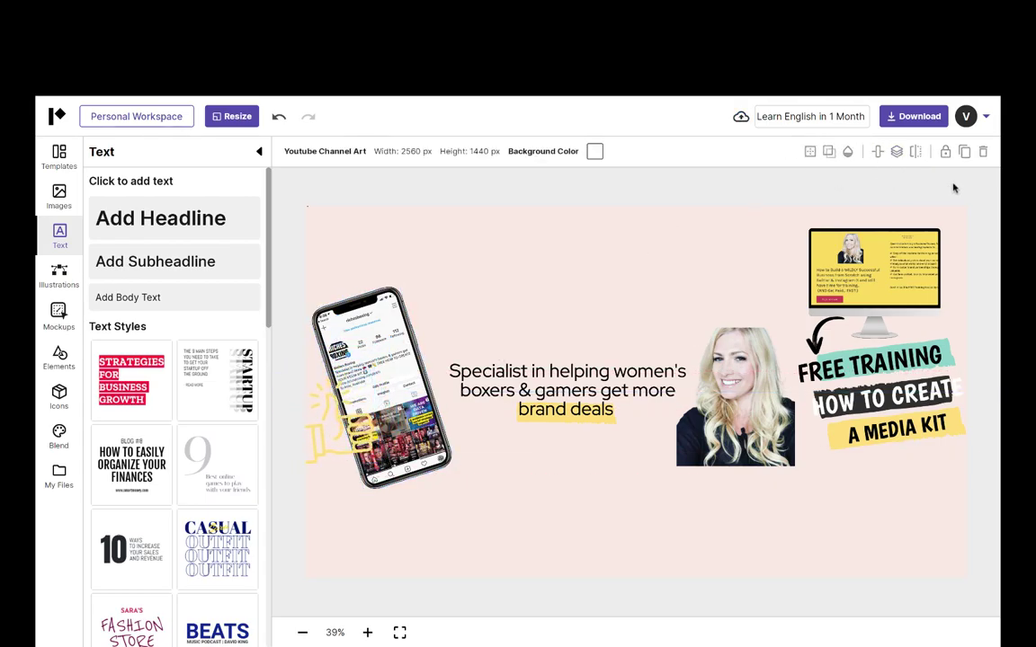
Widen the dark brush stroke behind "HOW TO CREATE" and reposition the white text so it sits fully on the stroke.
click(908, 395)
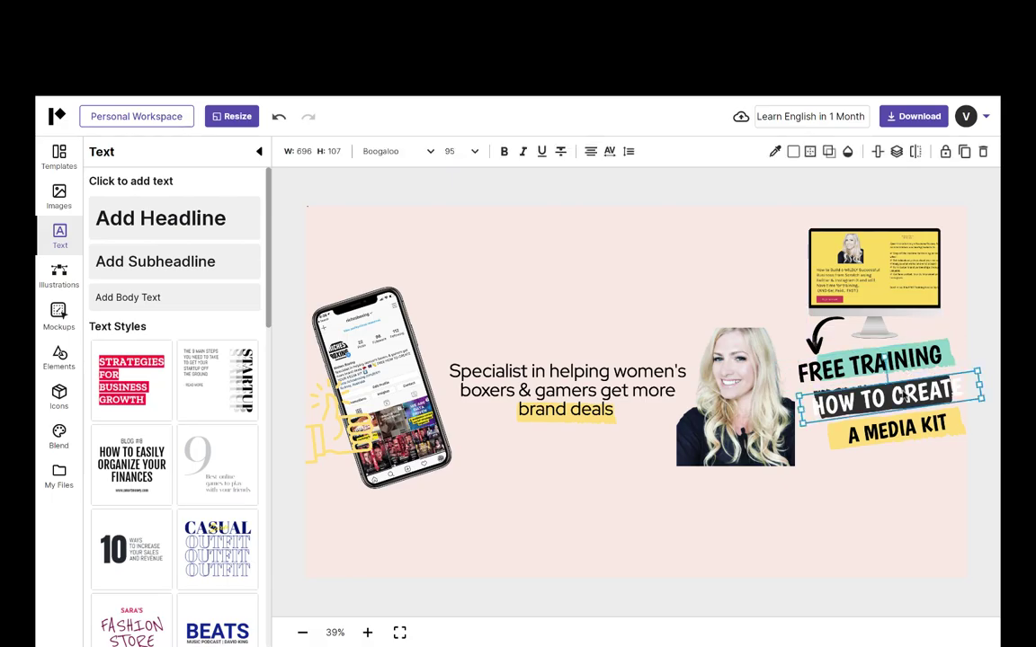
mouse_move(980, 384)
mouse_down()
mouse_move(943, 415)
mouse_move(997, 396)
mouse_up()
click(934, 396)
click(804, 397)
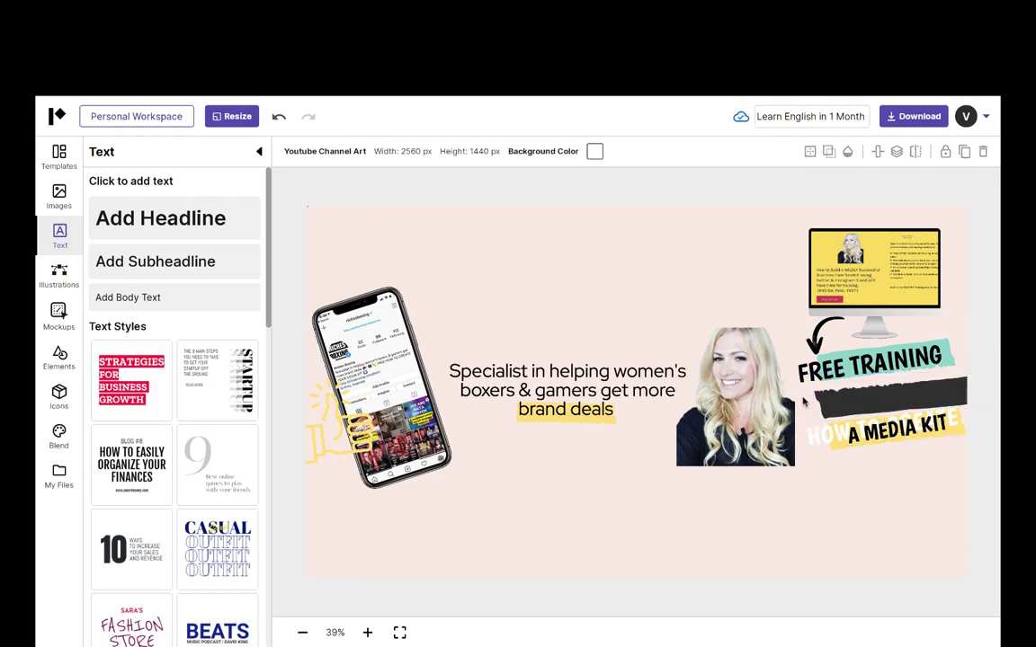
click(817, 397)
click(797, 397)
mouse_move(854, 435)
mouse_down()
mouse_move(857, 405)
mouse_move(856, 460)
mouse_move(868, 405)
mouse_move(808, 468)
mouse_move(853, 416)
mouse_move(839, 403)
mouse_move(879, 397)
mouse_up()
click(828, 403)
drag(811, 397, 791, 396)
Move the portrait slightly up and left, clear of the widened dark brush stroke.
drag(876, 400, 768, 408)
click(772, 415)
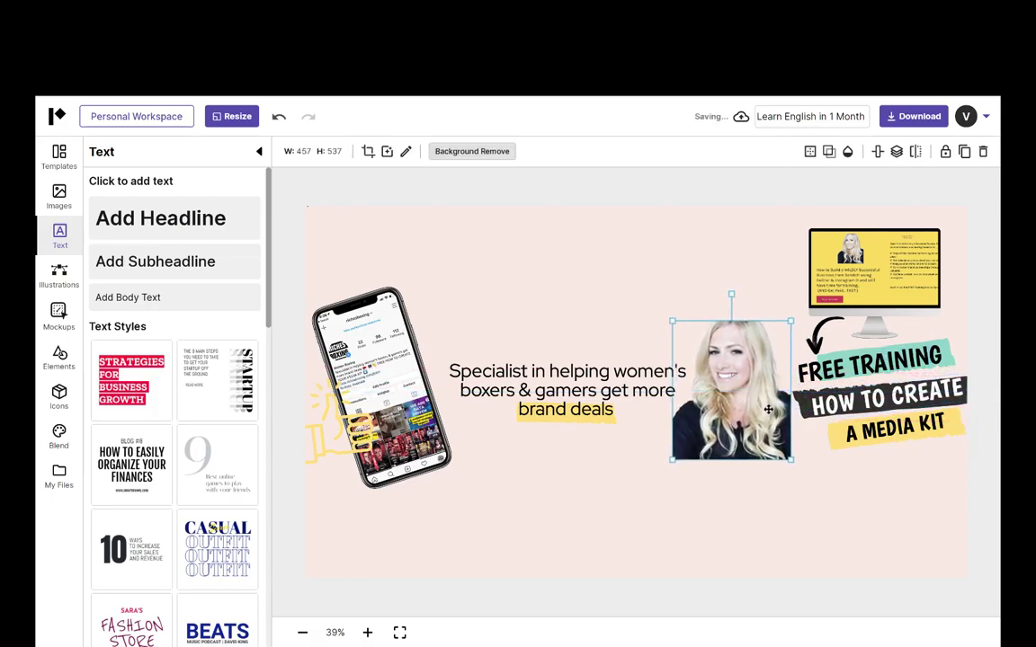
click(786, 501)
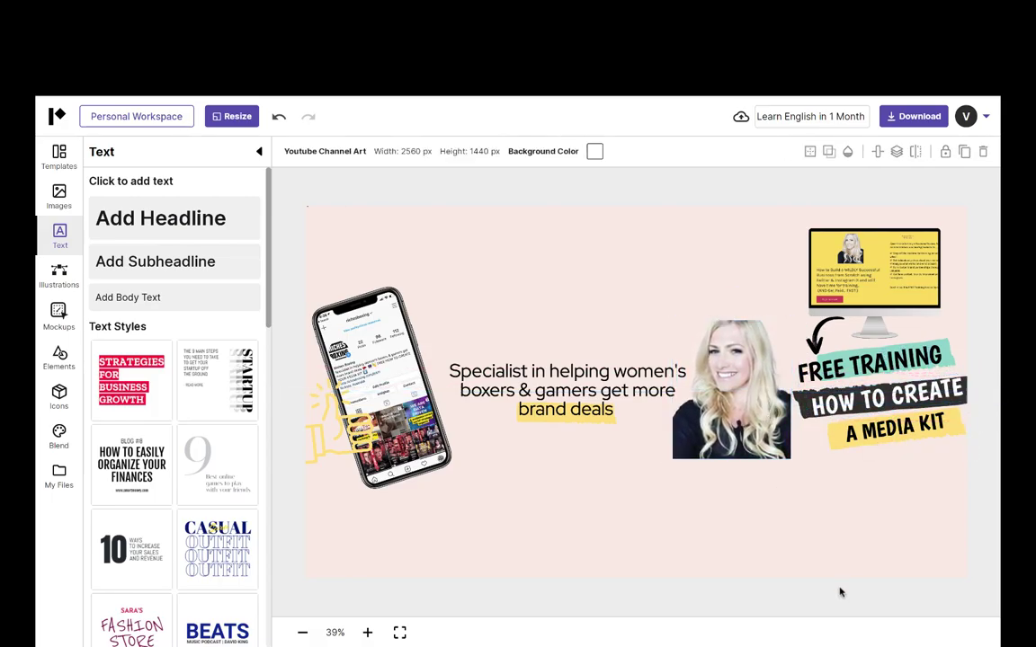